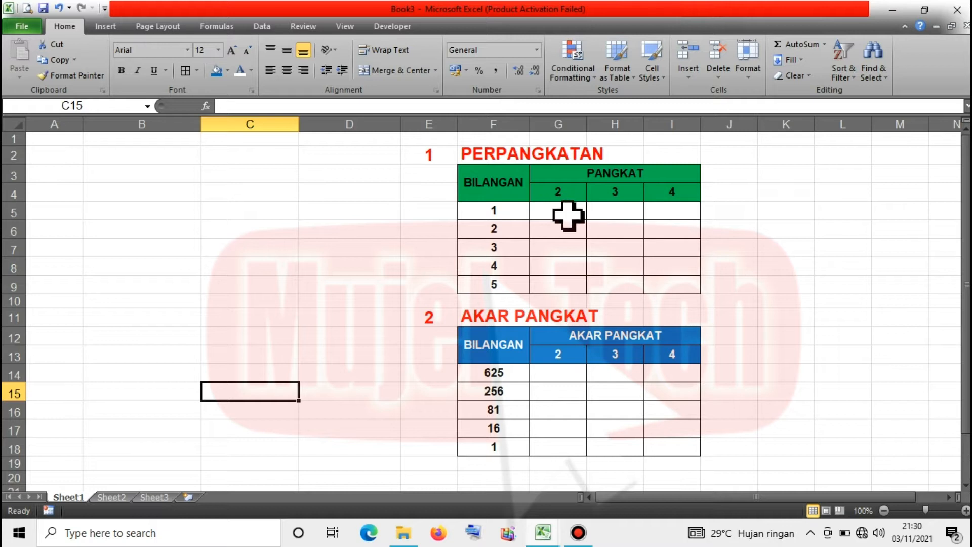
Enter the squaring formula =F5^2 in G5.
{"action": "left_click", "coordinate": [568, 215]}
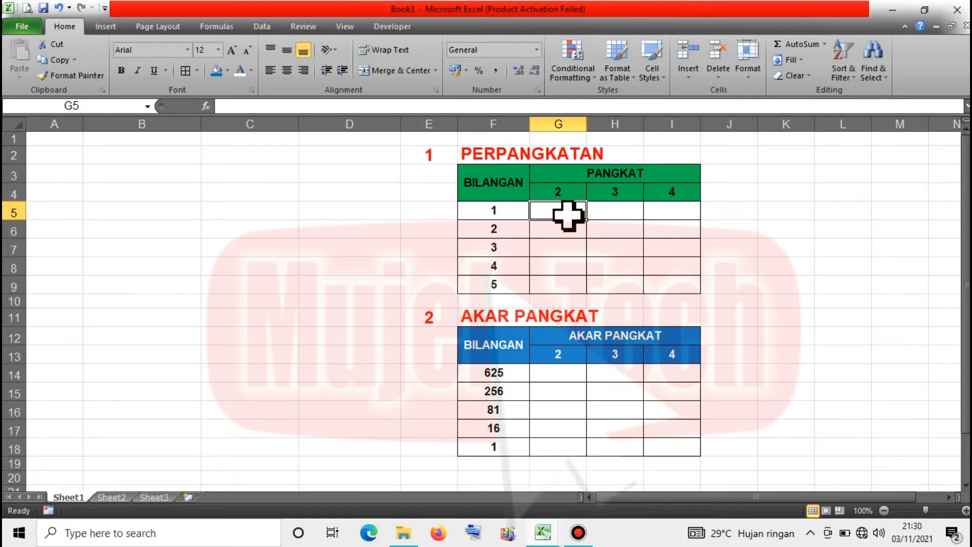
{"action": "type", "text": "="}
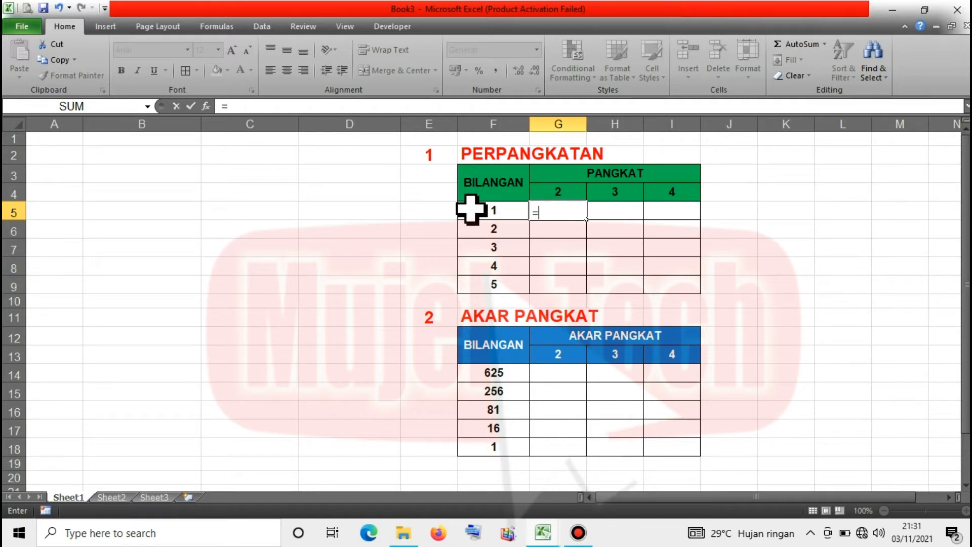
{"action": "left_click", "coordinate": [496, 216]}
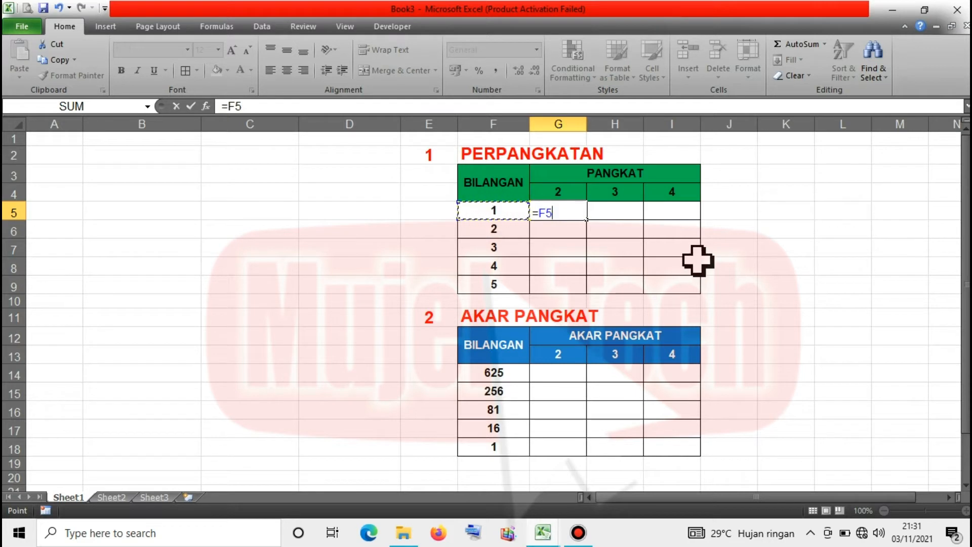
{"action": "type", "text": "^"}
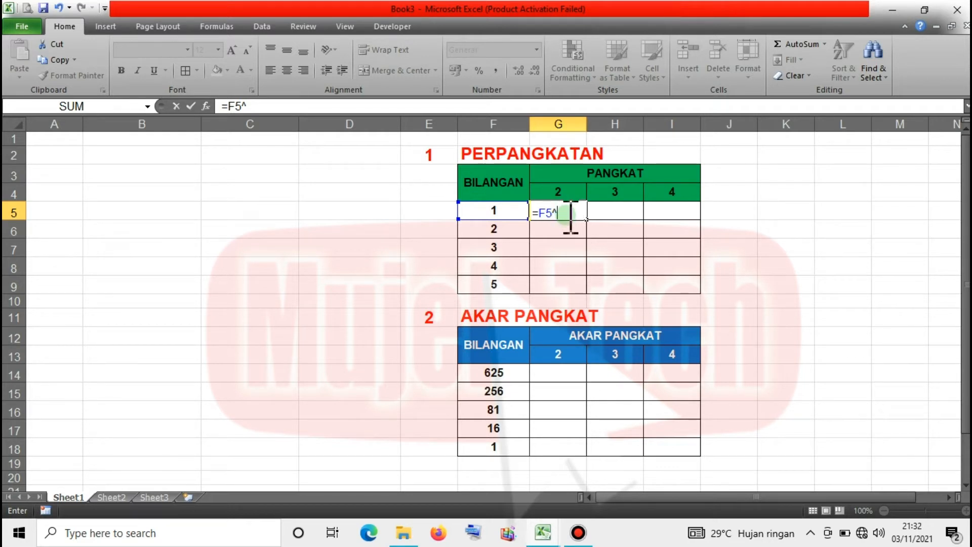
{"action": "type", "text": "2"}
{"action": "key", "text": "Return"}
Fill =F5^2 down to G9 so the column shows 1, 4, 9, 16, 25.
{"action": "left_click", "coordinate": [566, 215]}
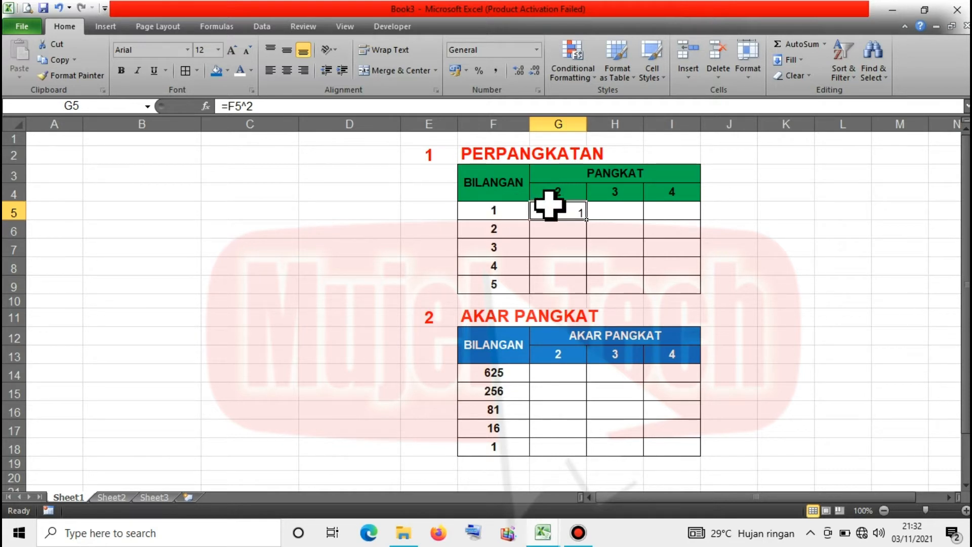
{"action": "double_click", "coordinate": [587, 221]}
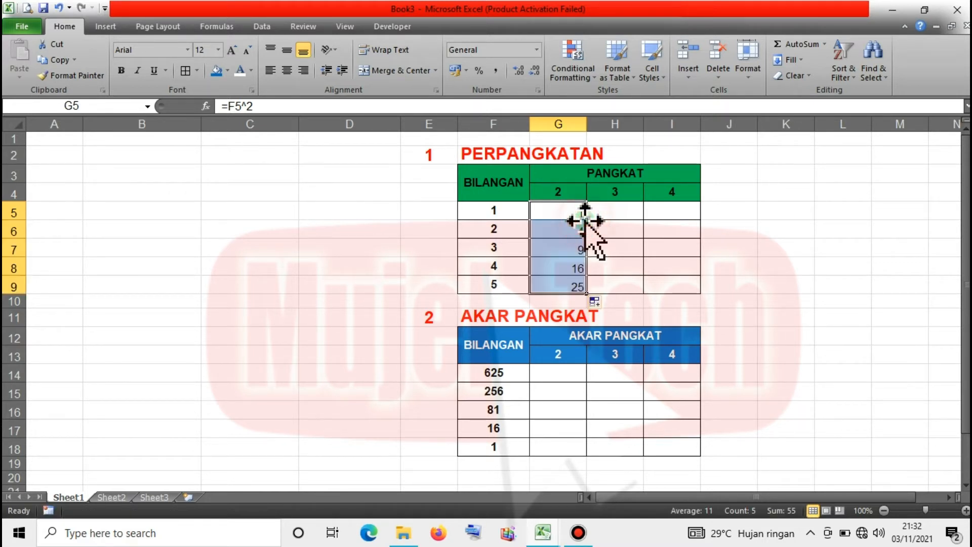
{"action": "left_click", "coordinate": [566, 267]}
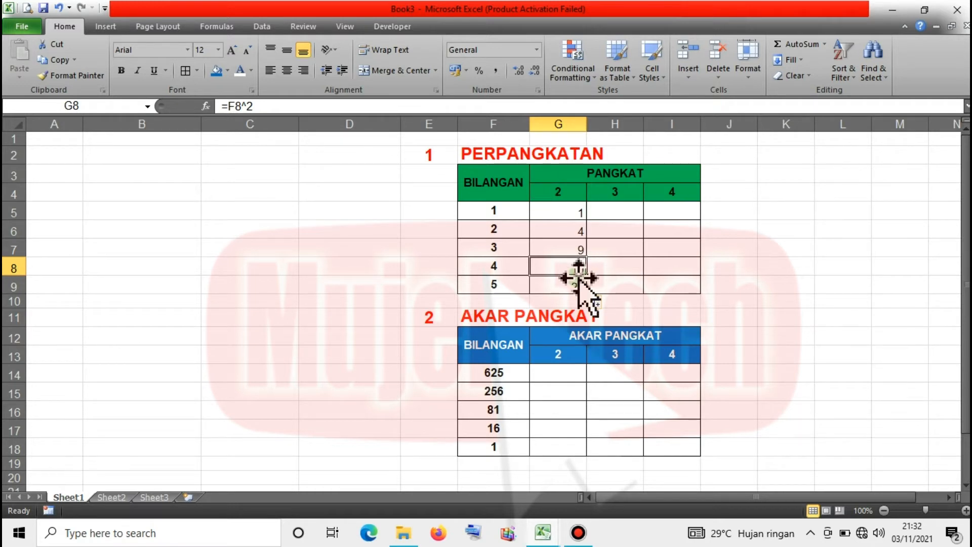
{"action": "key", "text": "Up"}
{"action": "key", "text": "Up"}
{"action": "key", "text": "Up"}
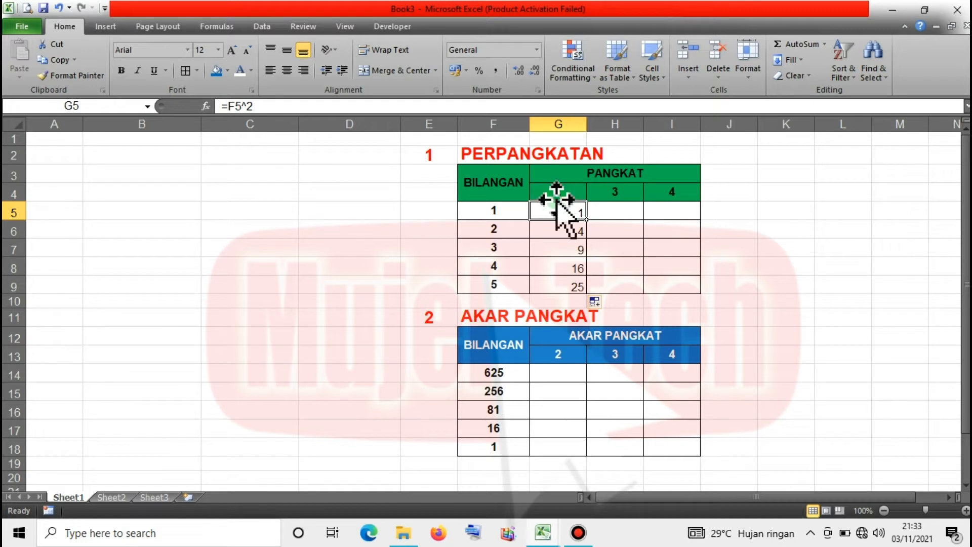
Enter =F5^3 in H5 and fill it down to H9, giving 1, 8, 27, 64, 125.
{"action": "left_click", "coordinate": [623, 213]}
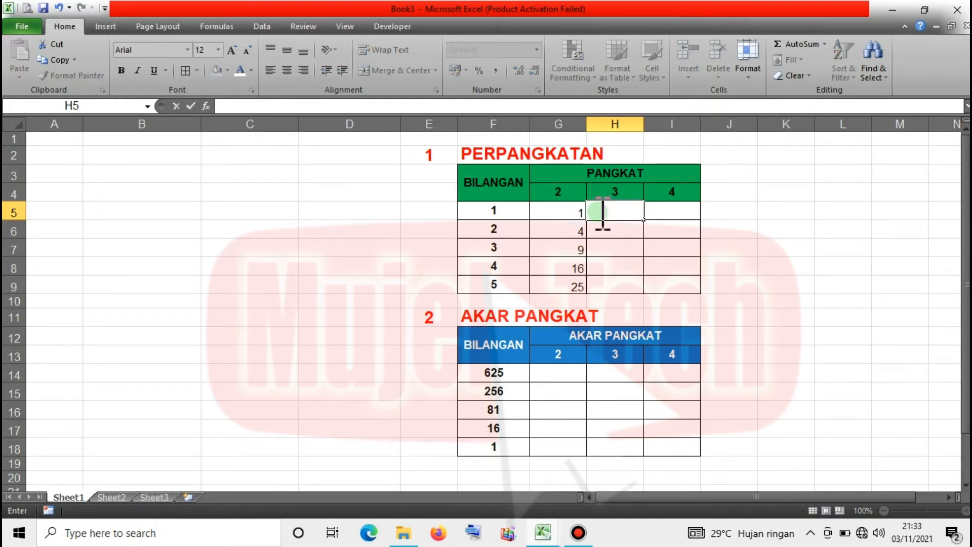
{"action": "type", "text": "="}
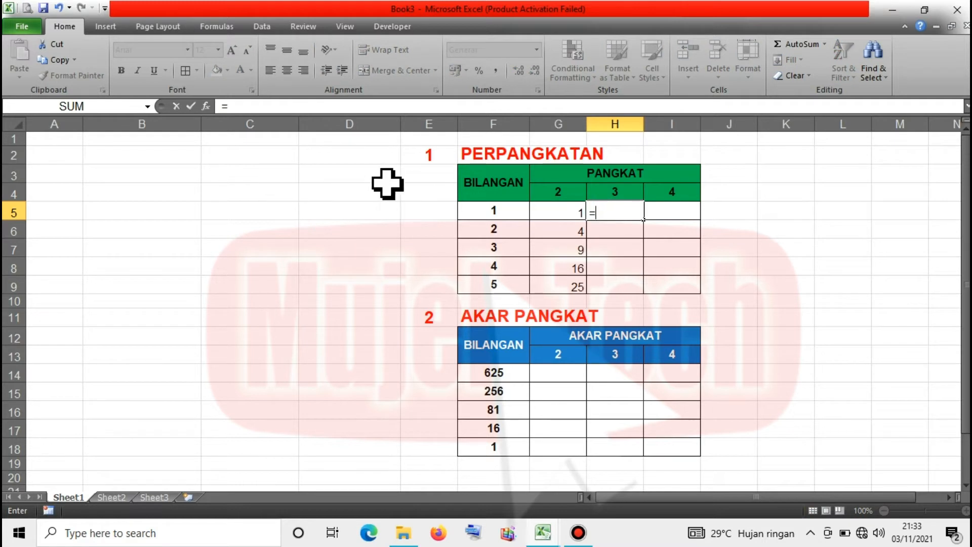
{"action": "left_click", "coordinate": [486, 208]}
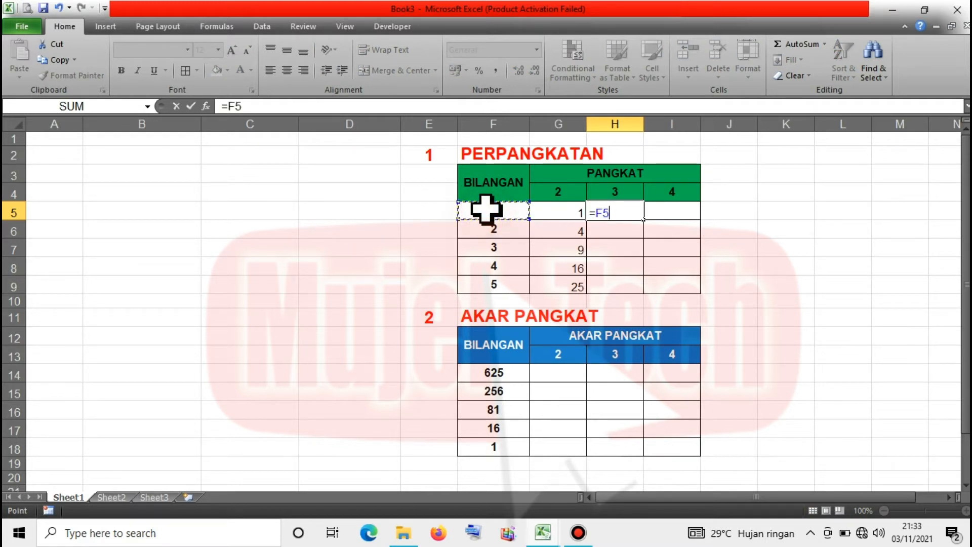
{"action": "type", "text": "^"}
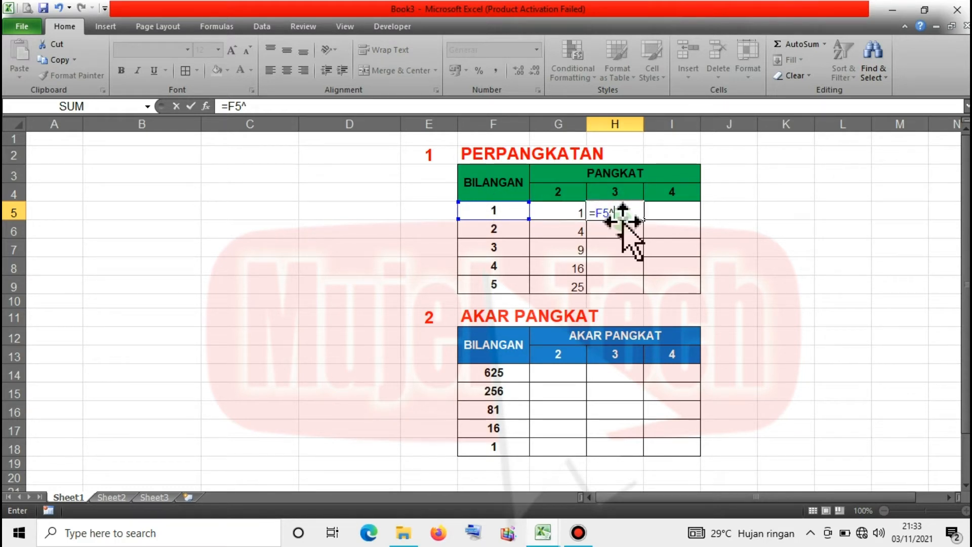
{"action": "type", "text": "3"}
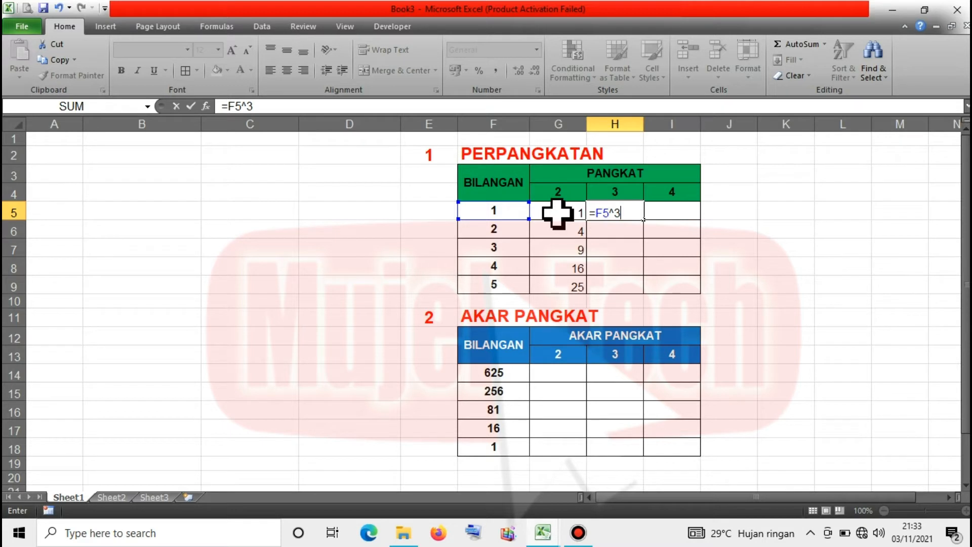
{"action": "key", "text": "Return"}
{"action": "left_click", "coordinate": [629, 211]}
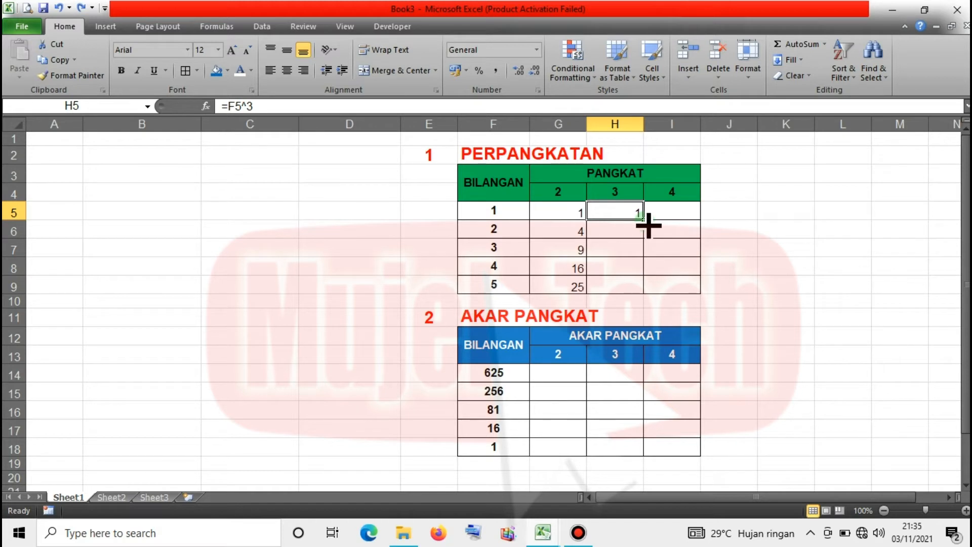
{"action": "double_click", "coordinate": [643, 219]}
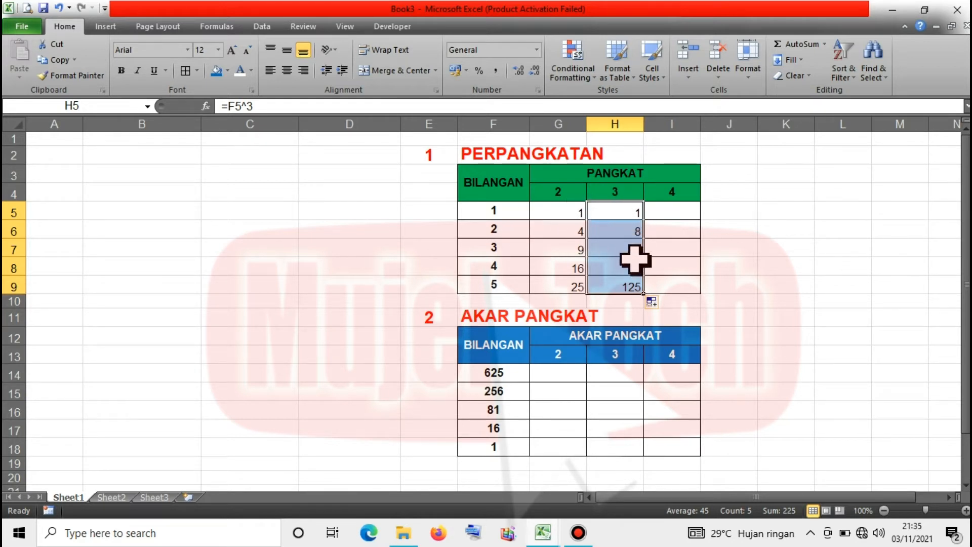
{"action": "left_click", "coordinate": [668, 212]}
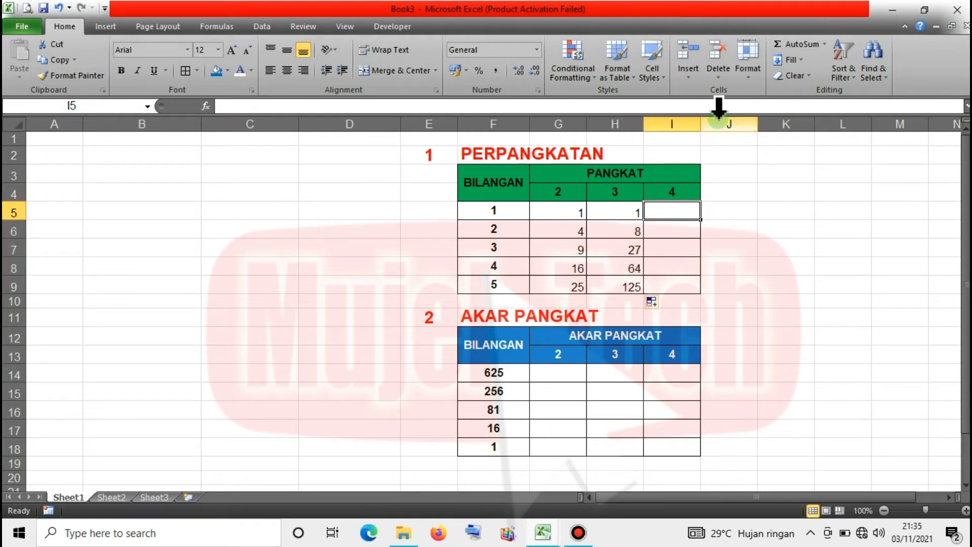
Enter =F5^4 in I5 and fill it down to I9, giving 1, 16, 81, 256, 625.
{"action": "type", "text": "="}
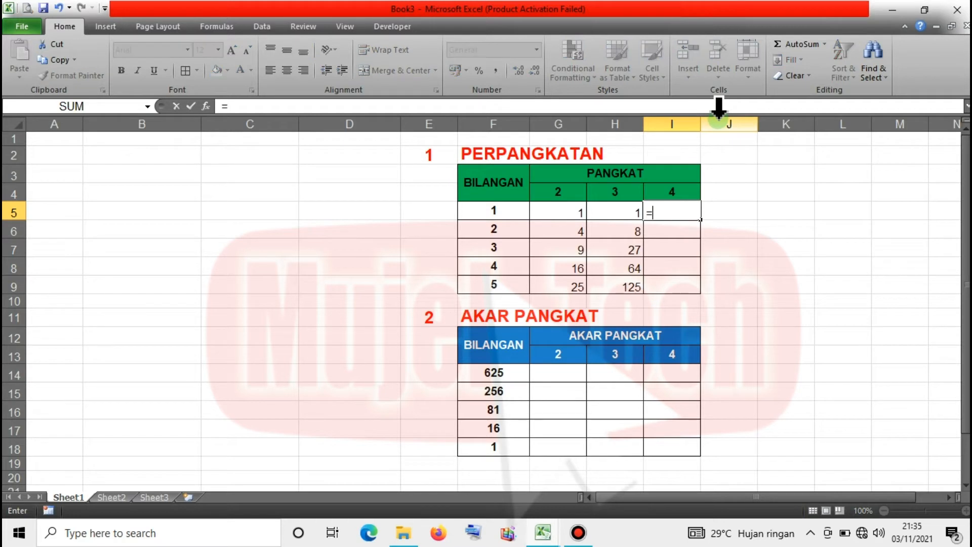
{"action": "left_click", "coordinate": [493, 212]}
{"action": "type", "text": "^"}
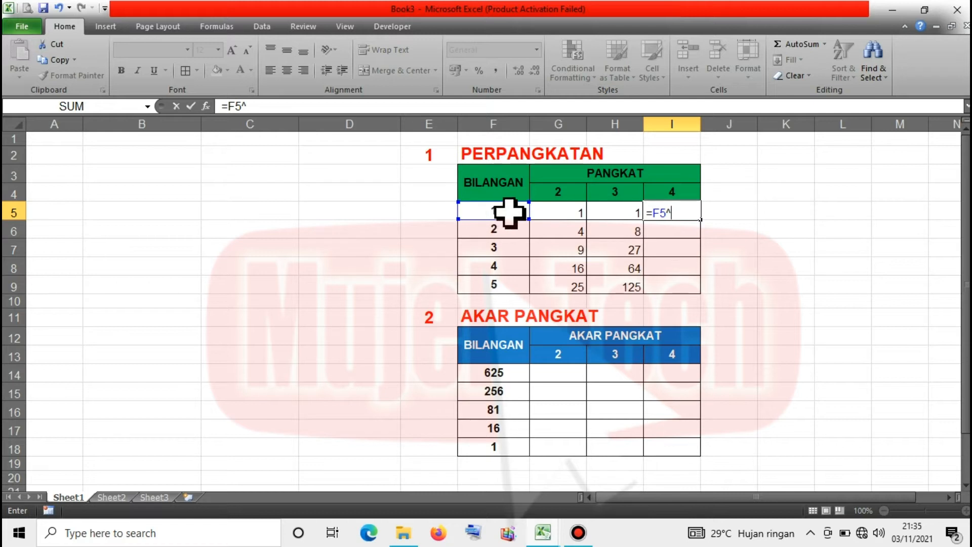
{"action": "type", "text": "4"}
{"action": "key", "text": "Return"}
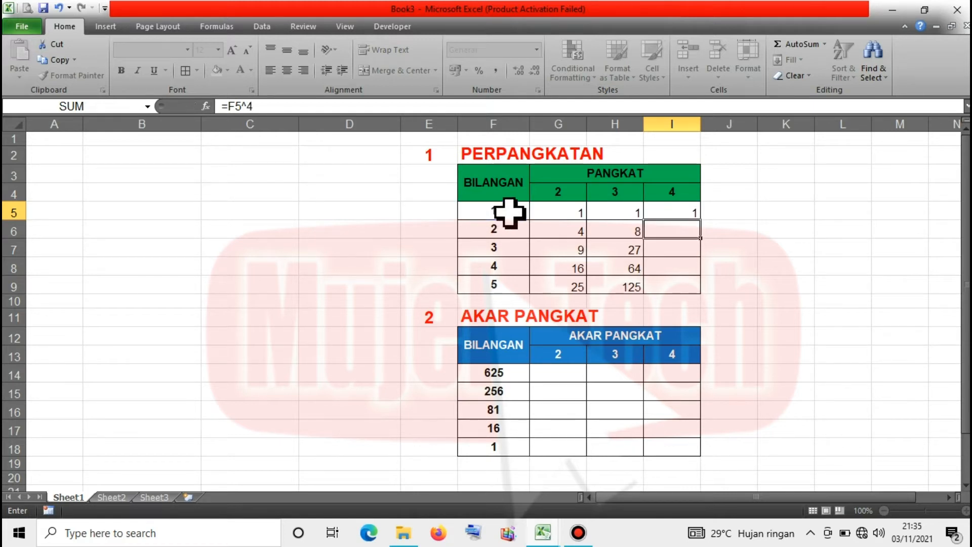
{"action": "left_click", "coordinate": [675, 209]}
{"action": "double_click", "coordinate": [703, 225]}
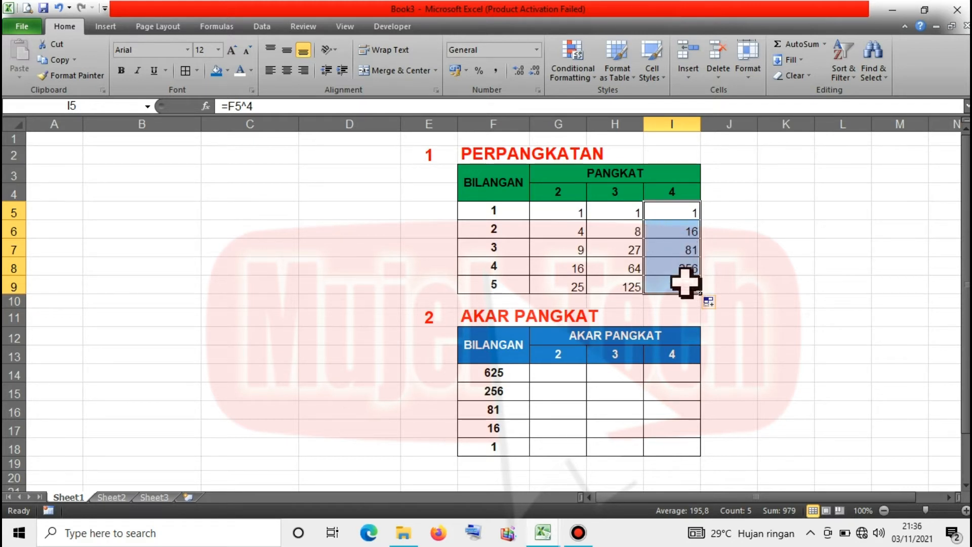
{"action": "left_click", "coordinate": [560, 214]}
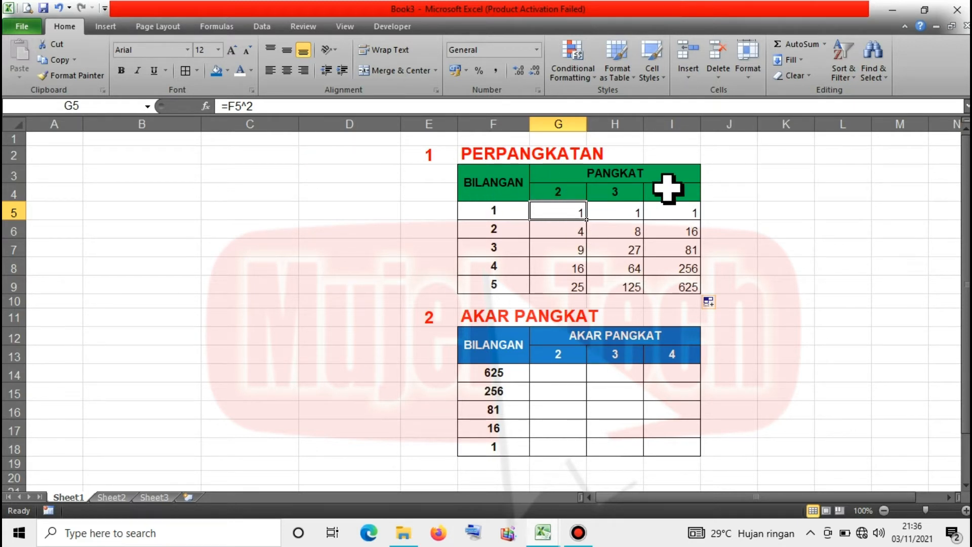
Replace G5 with =F5^G4 and fill down to G9, yielding 1, 2, 9, 262144, #NUM!
{"action": "type", "text": "="}
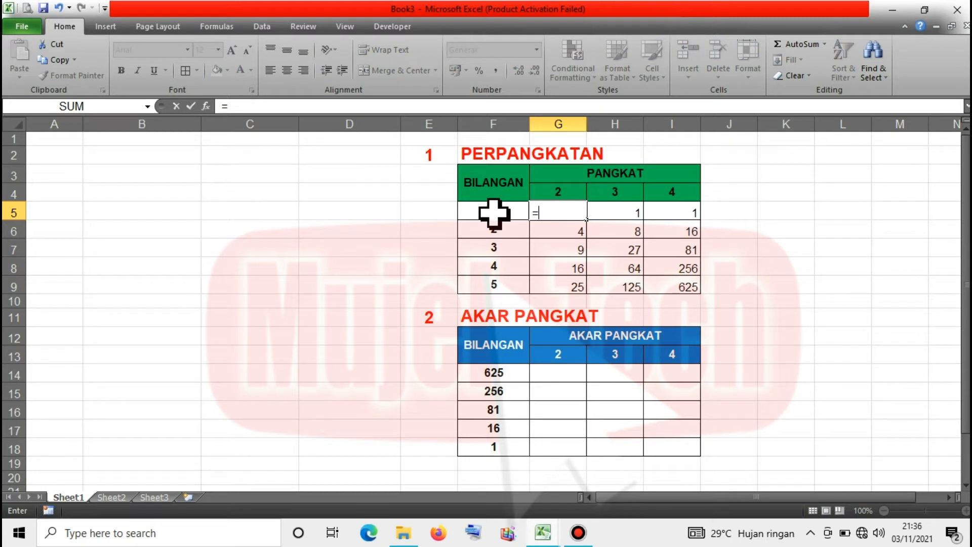
{"action": "left_click", "coordinate": [493, 212]}
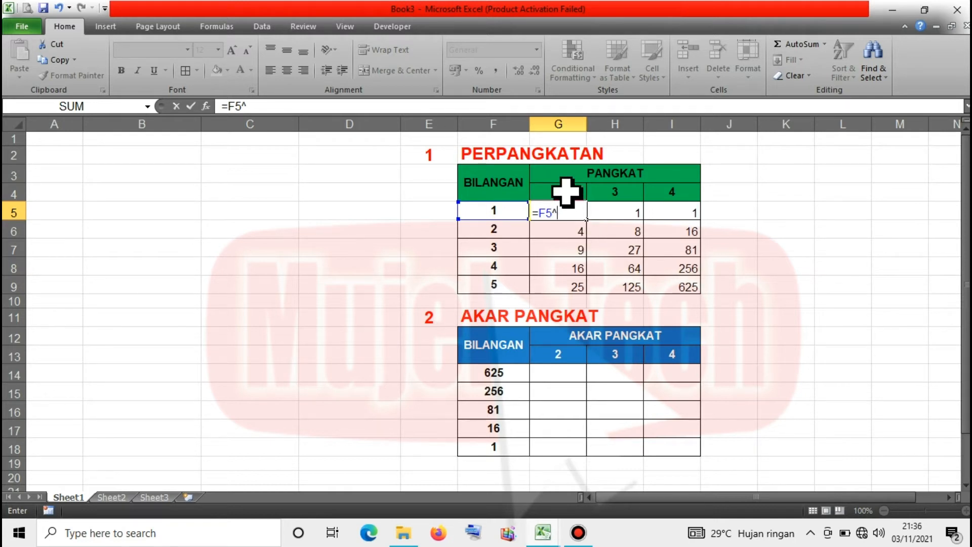
{"action": "left_click", "coordinate": [567, 193]}
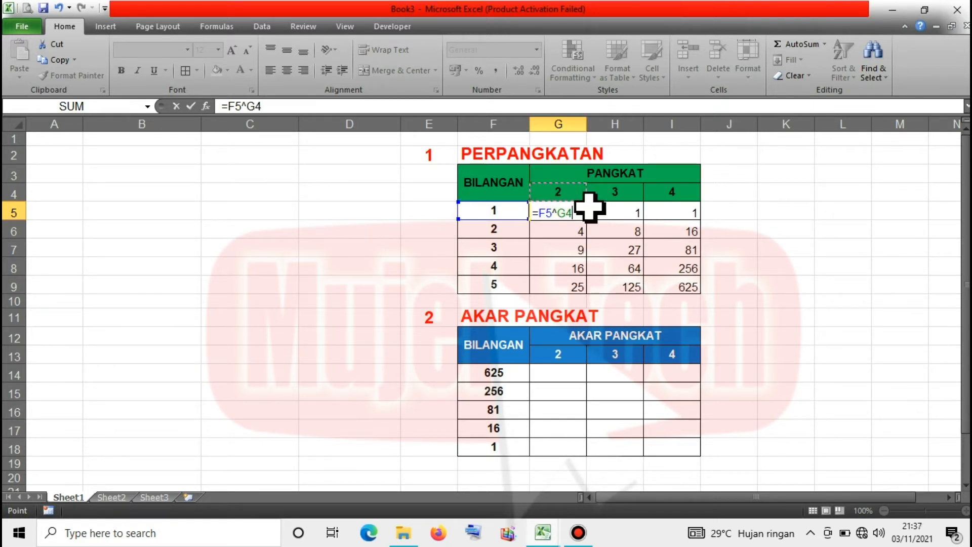
{"action": "key", "text": "ctrl+Return"}
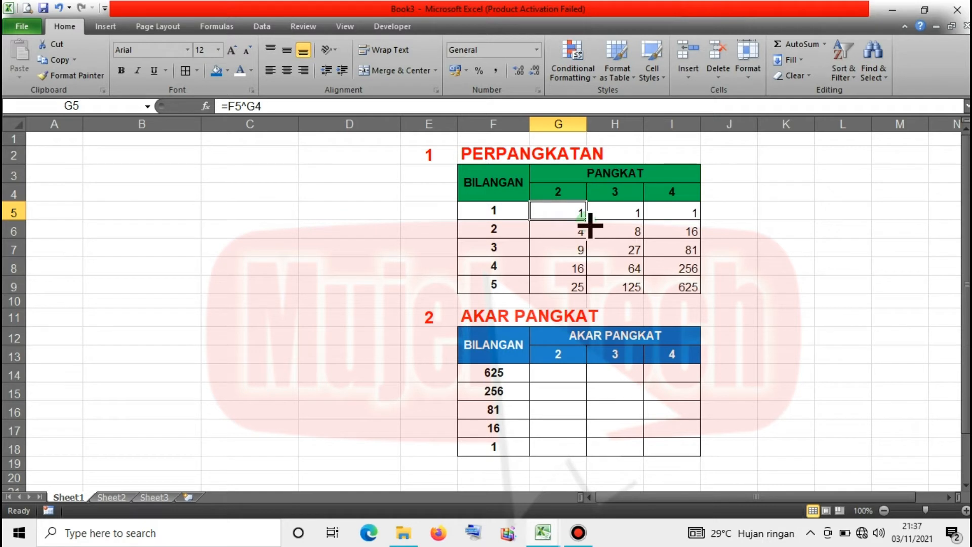
{"action": "left_click_drag", "start_coordinate": [587, 220], "coordinate": [585, 288]}
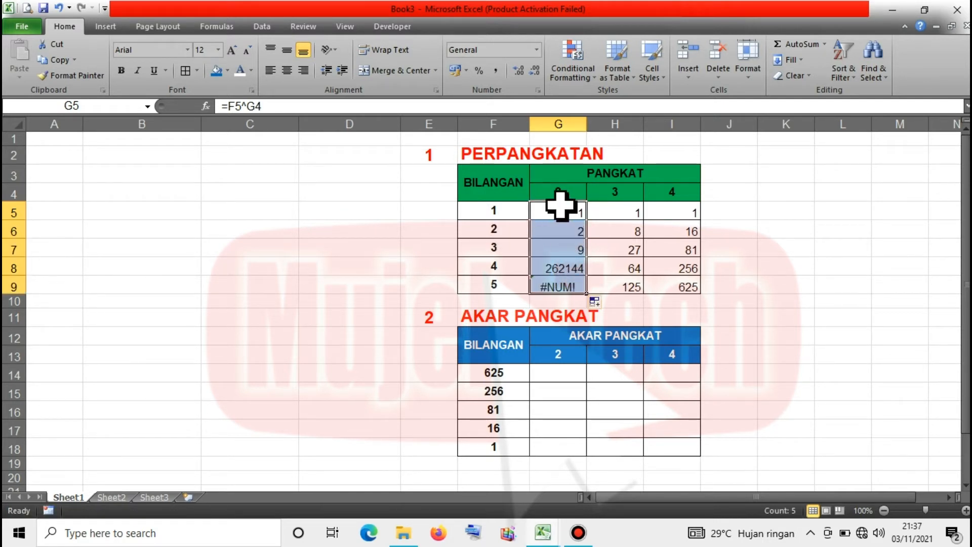
{"action": "left_click", "coordinate": [582, 236]}
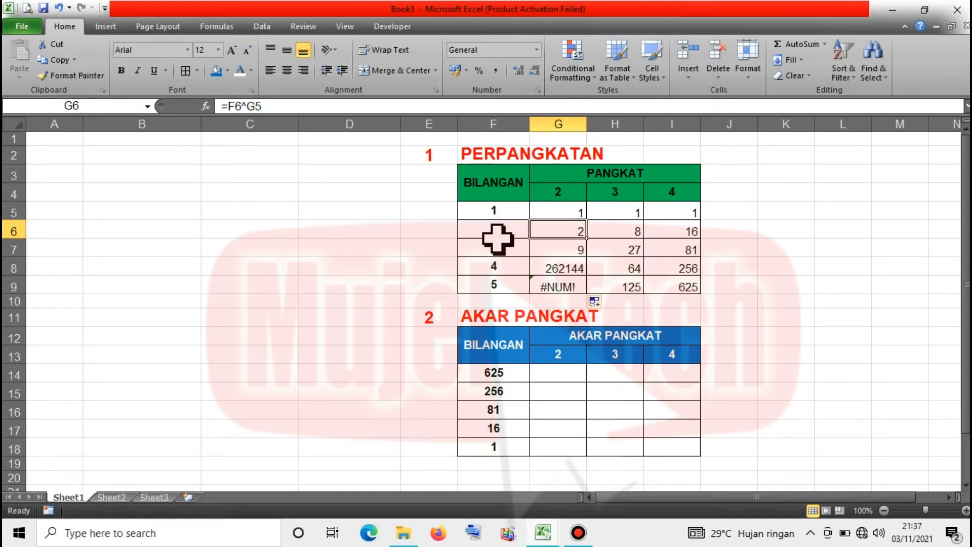
{"action": "left_click", "coordinate": [563, 210]}
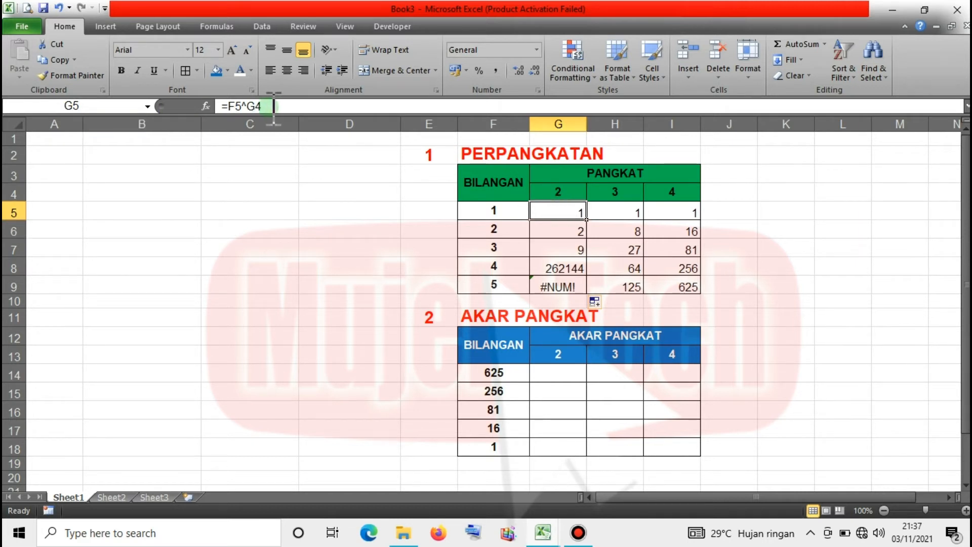
Lock the exponent in G5 so the formula reads =F5^$G$4.
{"action": "left_click", "coordinate": [257, 106]}
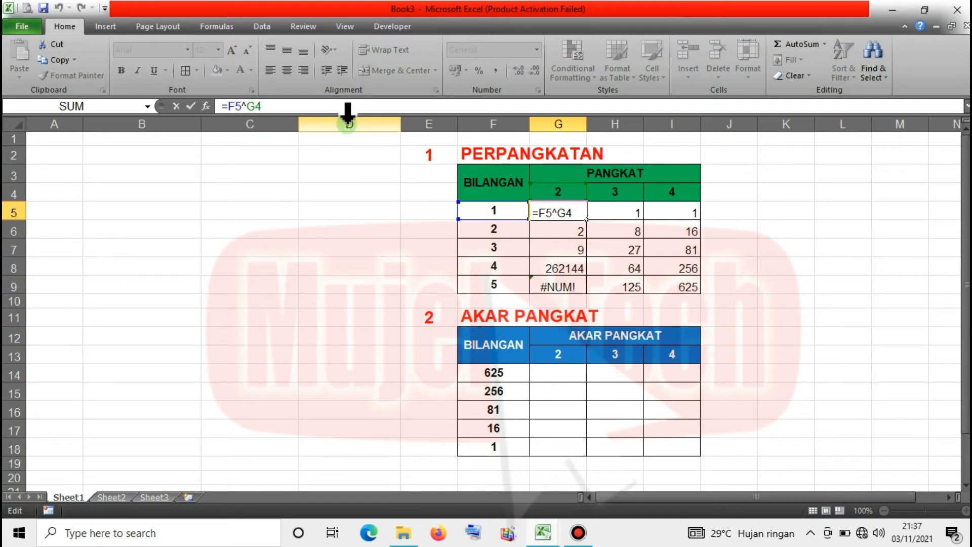
{"action": "key", "text": "F4"}
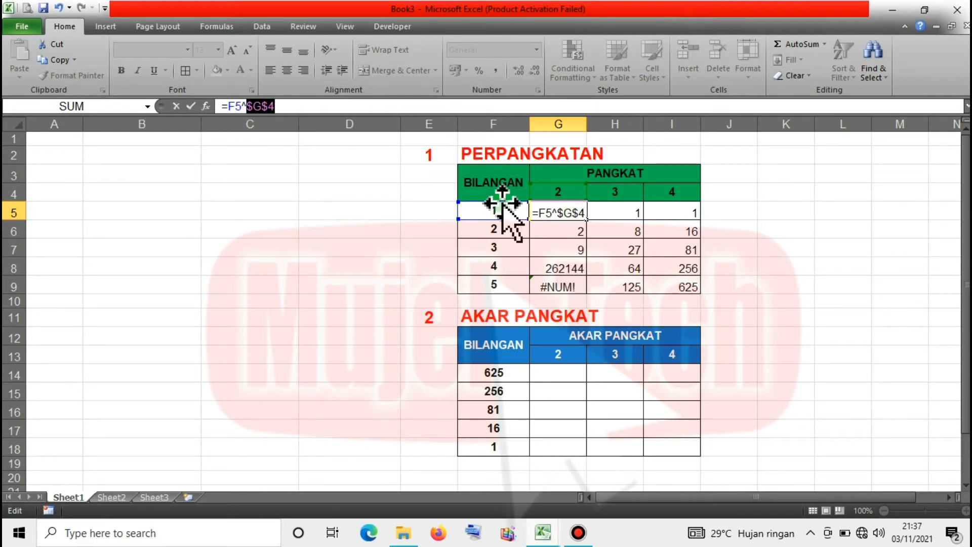
{"action": "left_click", "coordinate": [252, 116]}
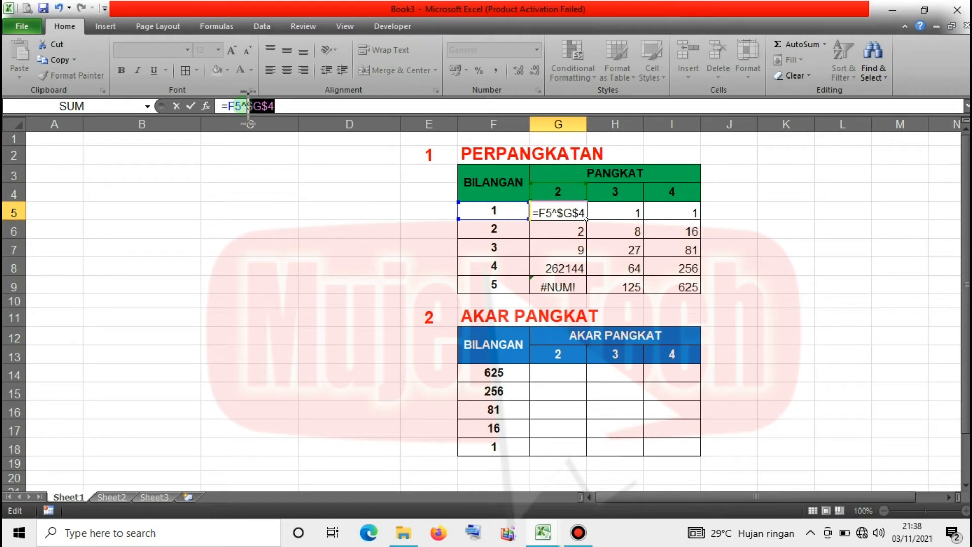
{"action": "key", "text": "Return"}
Fill =F5^$G$4 down to G9 and verify the copies in G7 and G8.
{"action": "left_click", "coordinate": [580, 217]}
{"action": "double_click", "coordinate": [586, 219]}
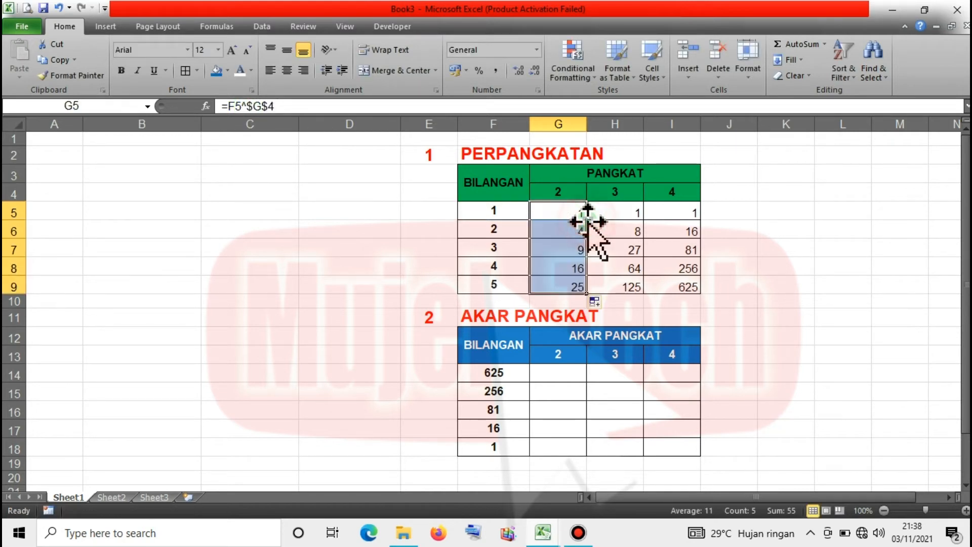
{"action": "left_click", "coordinate": [569, 270]}
{"action": "left_click", "coordinate": [575, 212]}
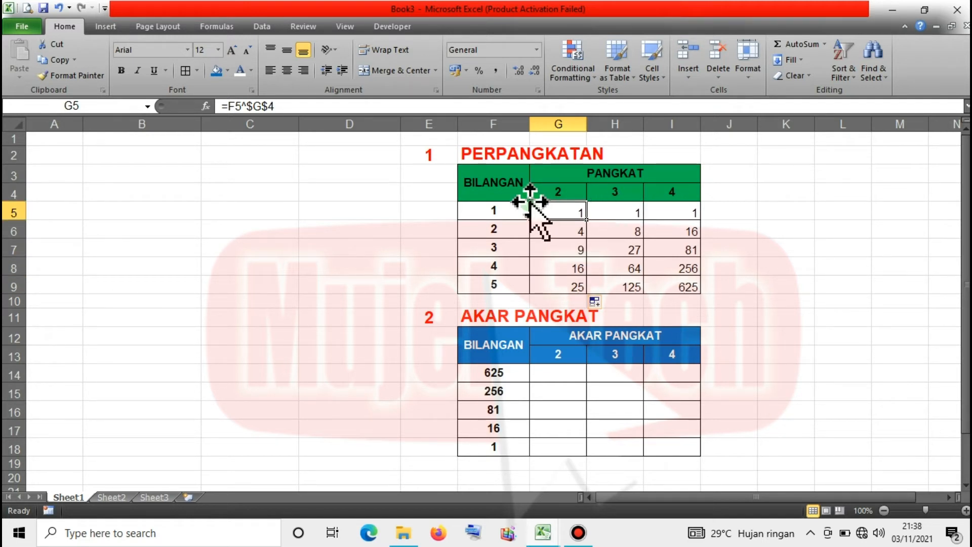
{"action": "left_click", "coordinate": [561, 248]}
{"action": "left_click", "coordinate": [563, 209]}
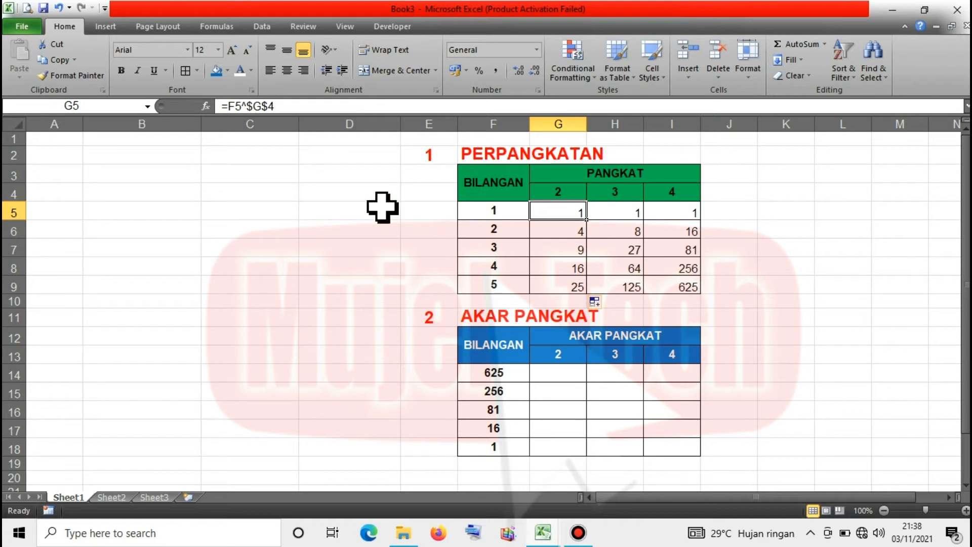
{"action": "left_click", "coordinate": [577, 250]}
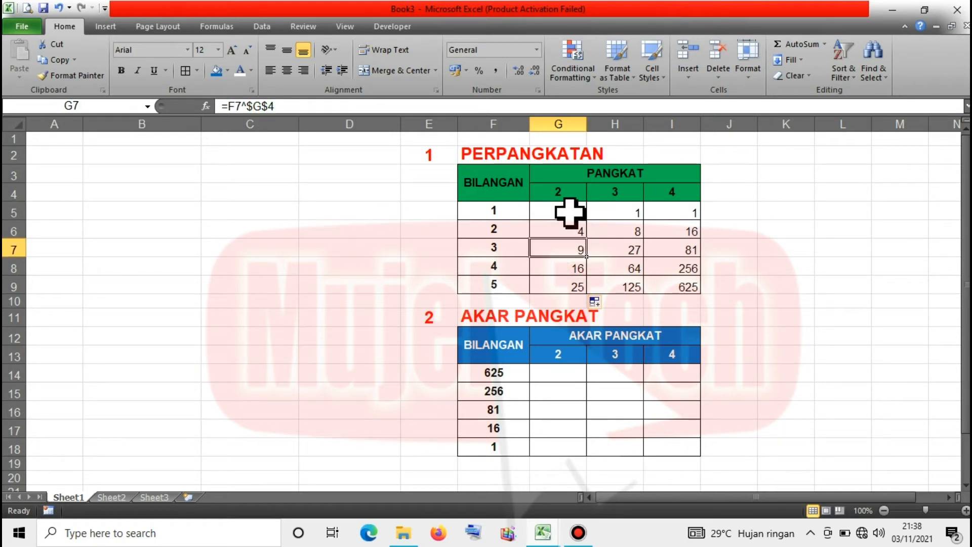
{"action": "left_click", "coordinate": [570, 213]}
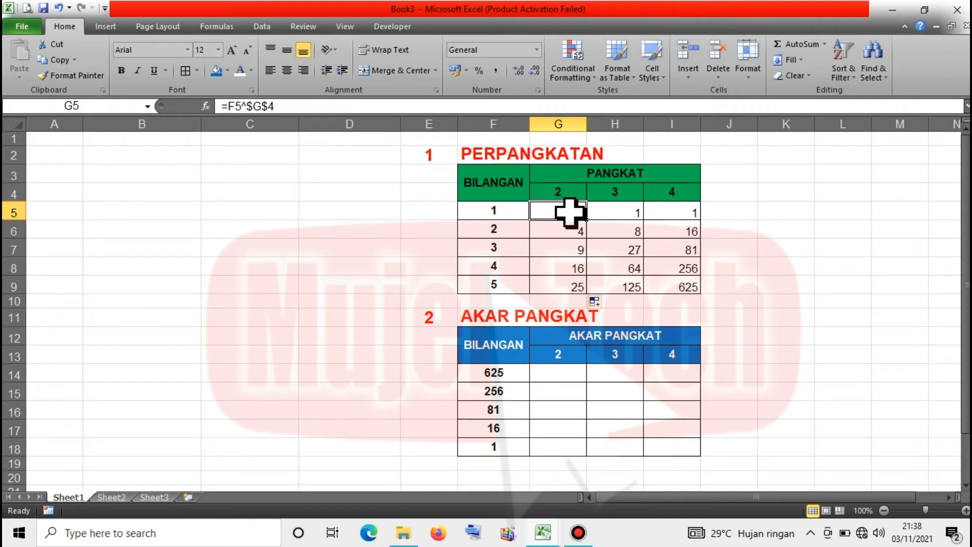
Rewrite G5 as =POWER(F5;$G$4).
{"action": "left_click", "coordinate": [570, 212]}
{"action": "type", "text": "="}
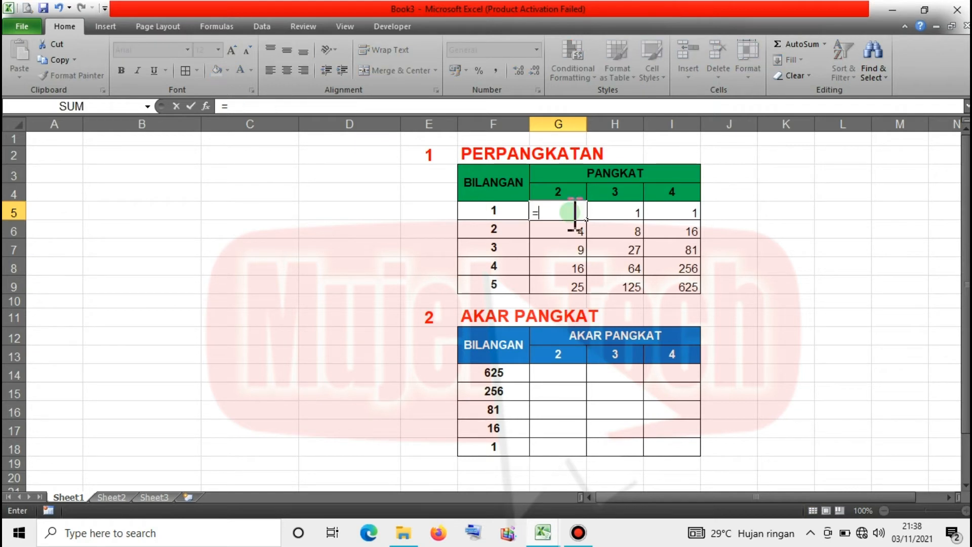
{"action": "type", "text": "POWER("}
{"action": "left_click", "coordinate": [495, 211]}
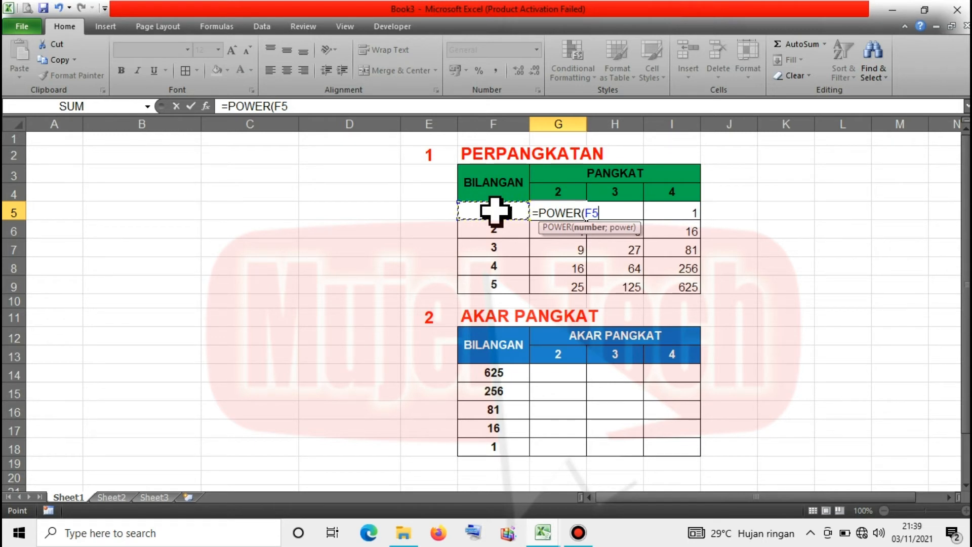
{"action": "type", "text": ";"}
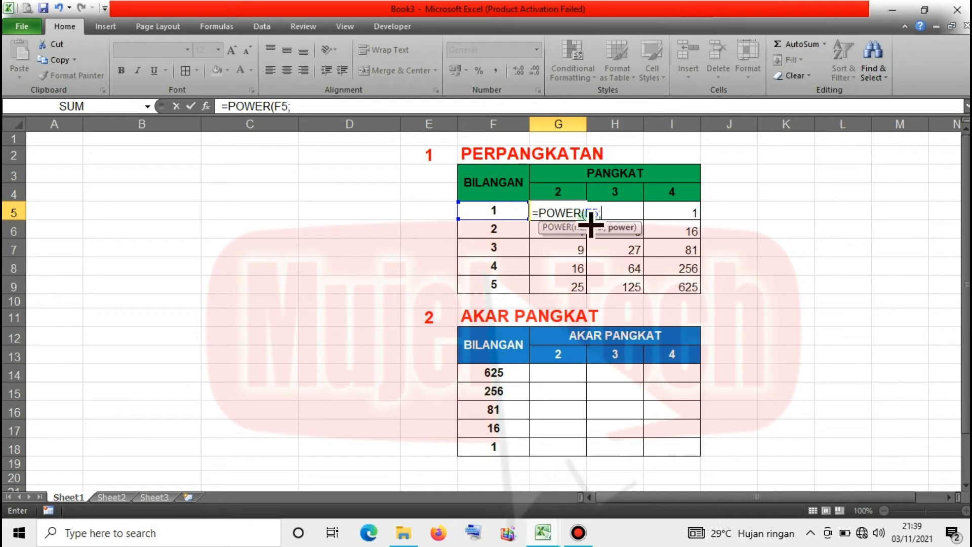
{"action": "left_click", "coordinate": [563, 194]}
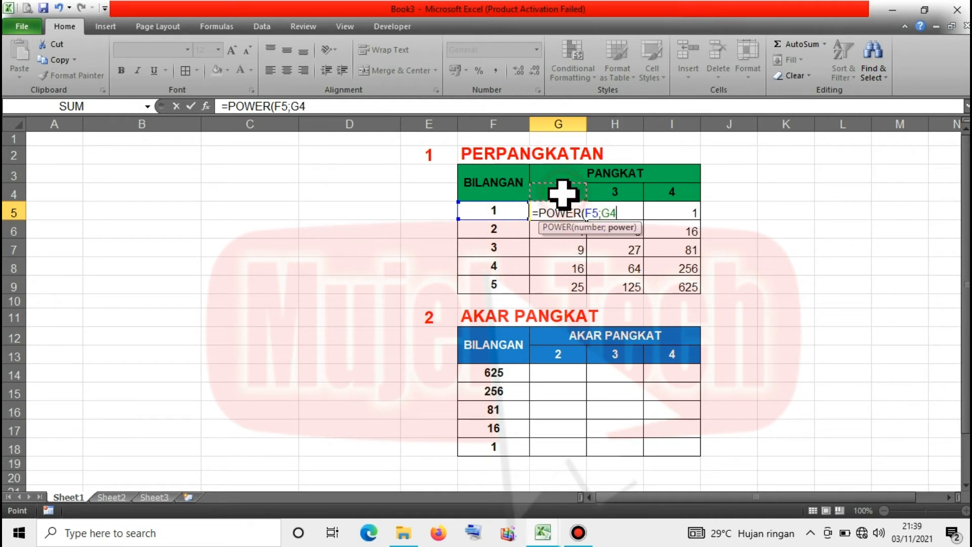
{"action": "left_click", "coordinate": [616, 213]}
{"action": "key", "text": "F4"}
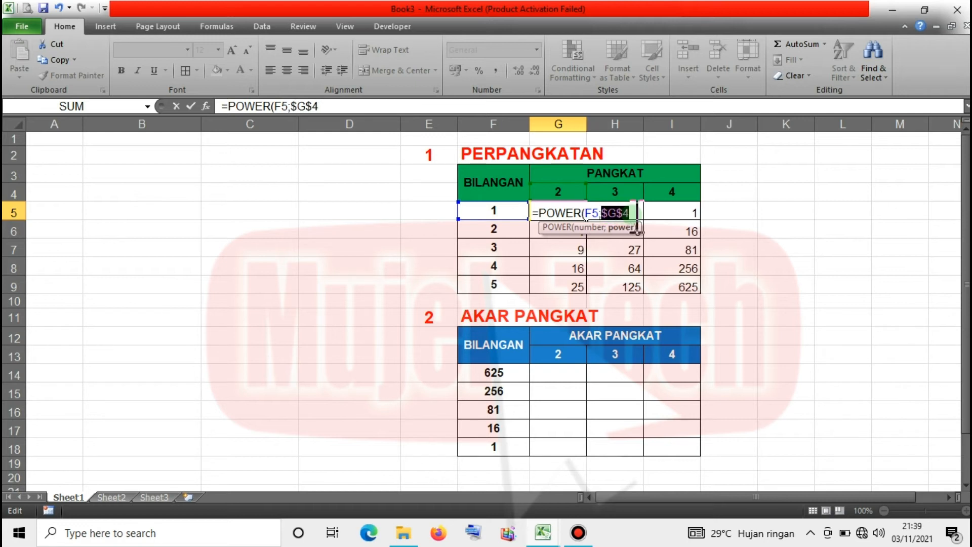
{"action": "key", "text": "Return"}
Fill the POWER formula down to G9 and compare it with the cube formula in H6.
{"action": "left_click", "coordinate": [585, 215]}
{"action": "left_click_drag", "start_coordinate": [593, 225], "coordinate": [583, 286]}
{"action": "left_click", "coordinate": [573, 263]}
{"action": "left_click", "coordinate": [576, 213]}
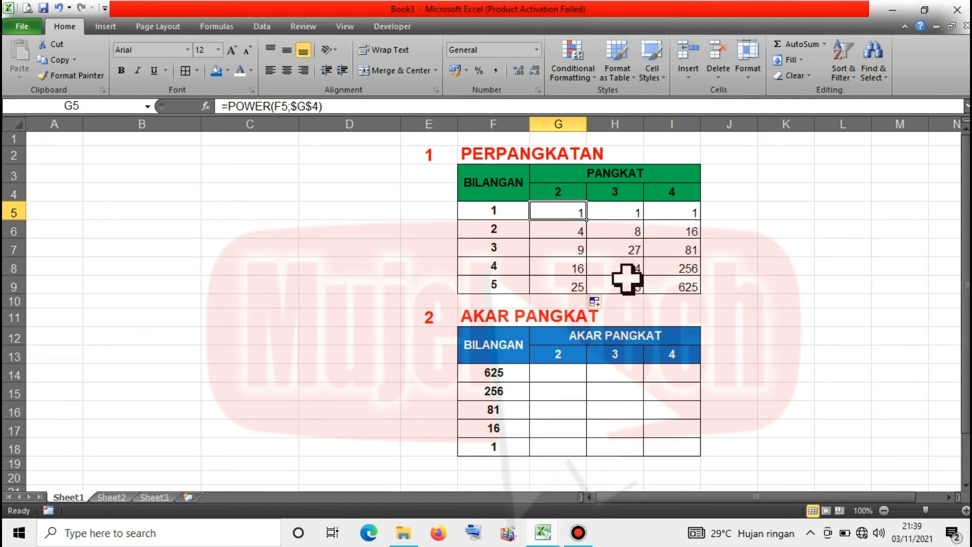
{"action": "left_click", "coordinate": [630, 229]}
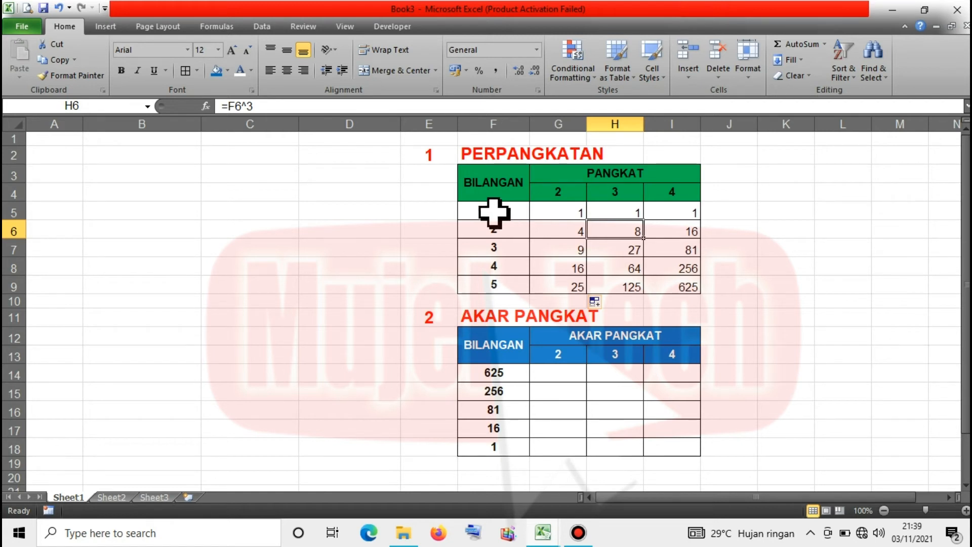
{"action": "left_click", "coordinate": [562, 213]}
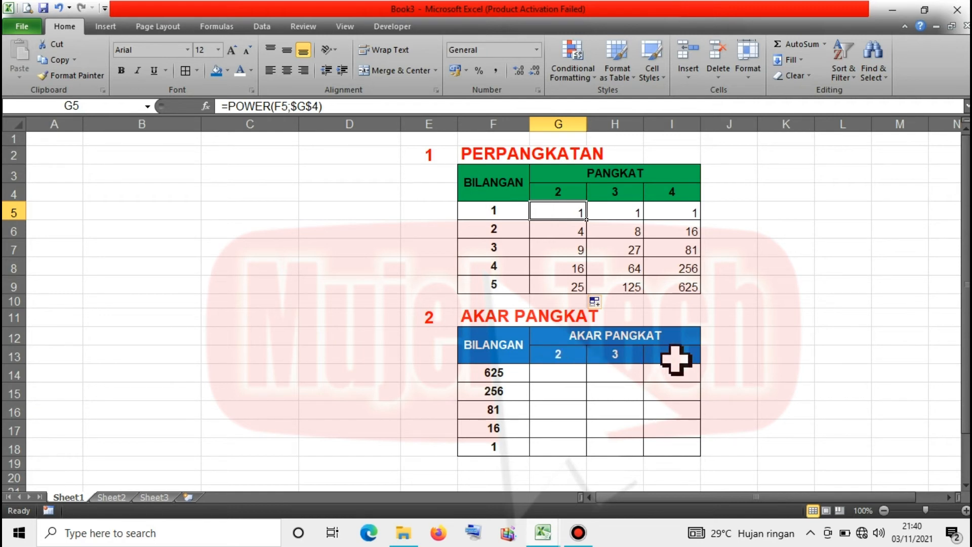
Enter the square-root formula =F14^(1/2) in G14.
{"action": "left_click", "coordinate": [561, 431]}
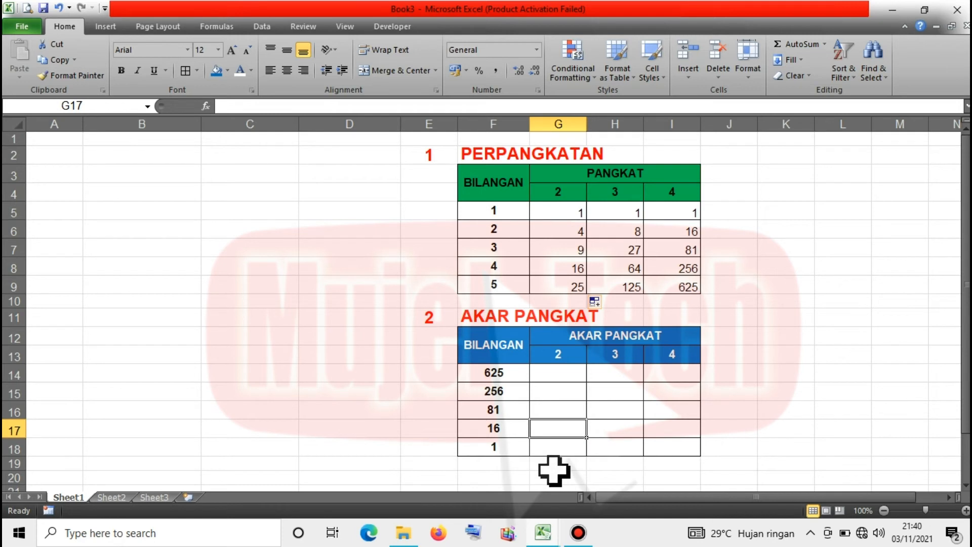
{"action": "left_click", "coordinate": [556, 377]}
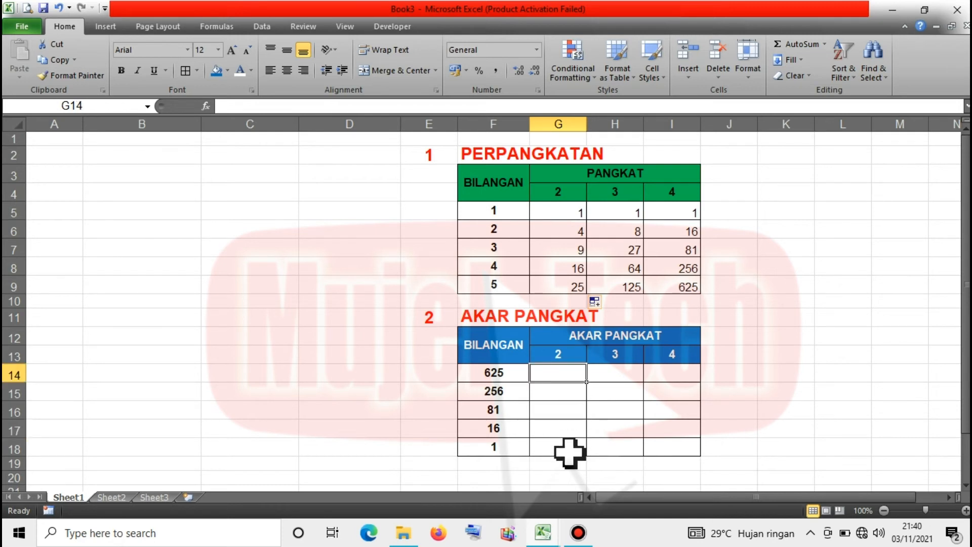
{"action": "key", "text": "Down"}
{"action": "key", "text": "Down"}
{"action": "key", "text": "Down"}
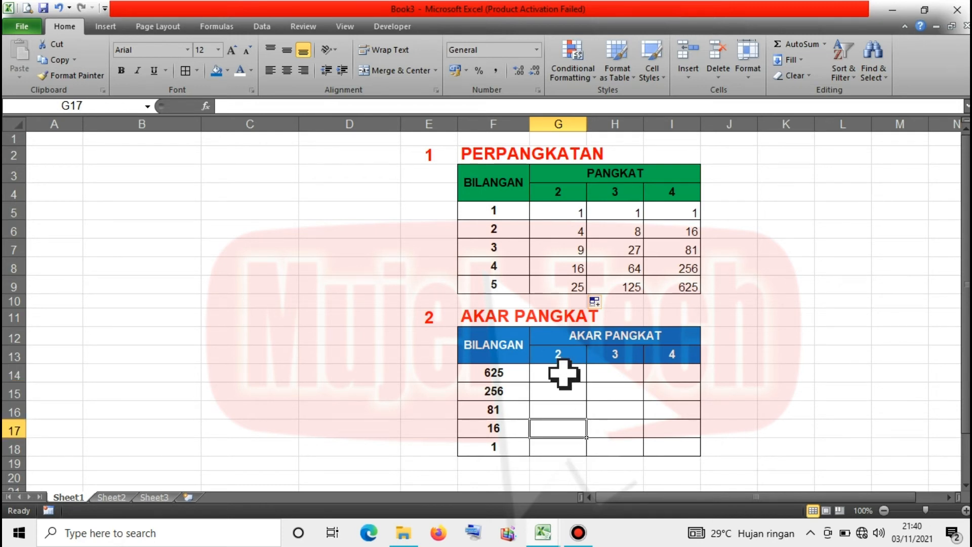
{"action": "left_click", "coordinate": [562, 374]}
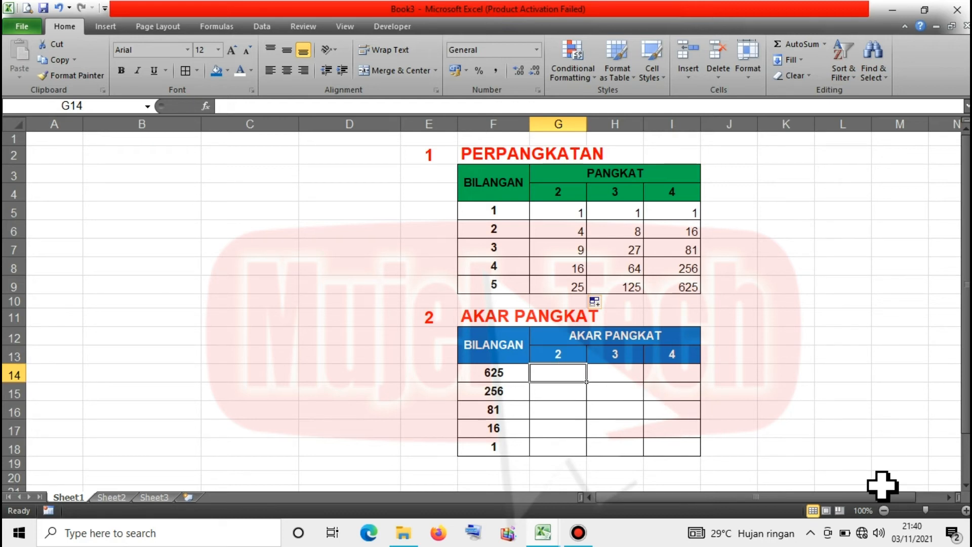
{"action": "type", "text": "="}
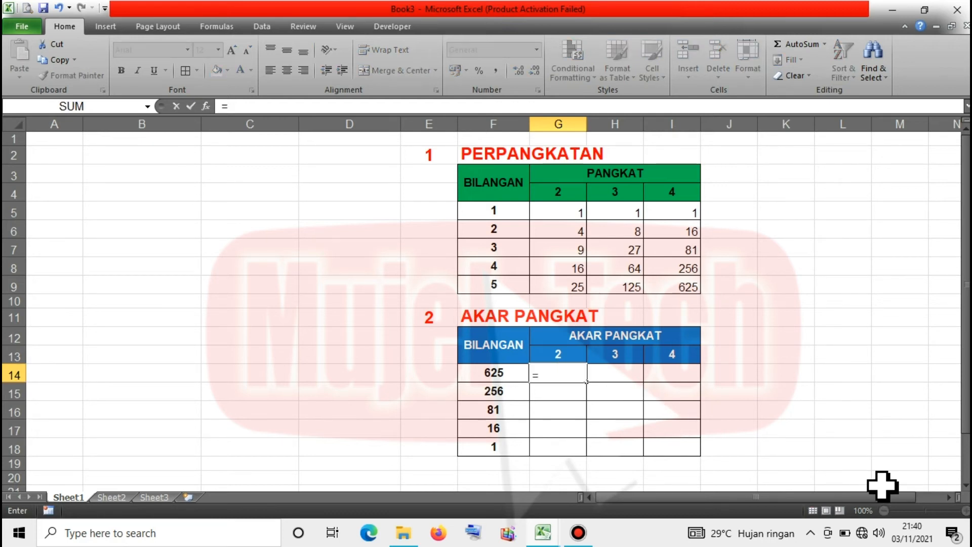
{"action": "left_click", "coordinate": [493, 374]}
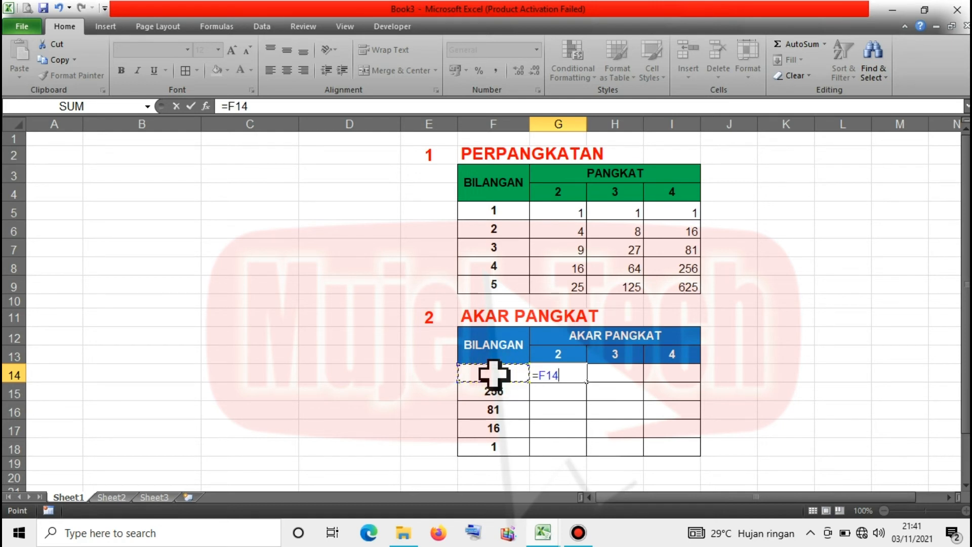
{"action": "type", "text": "^("}
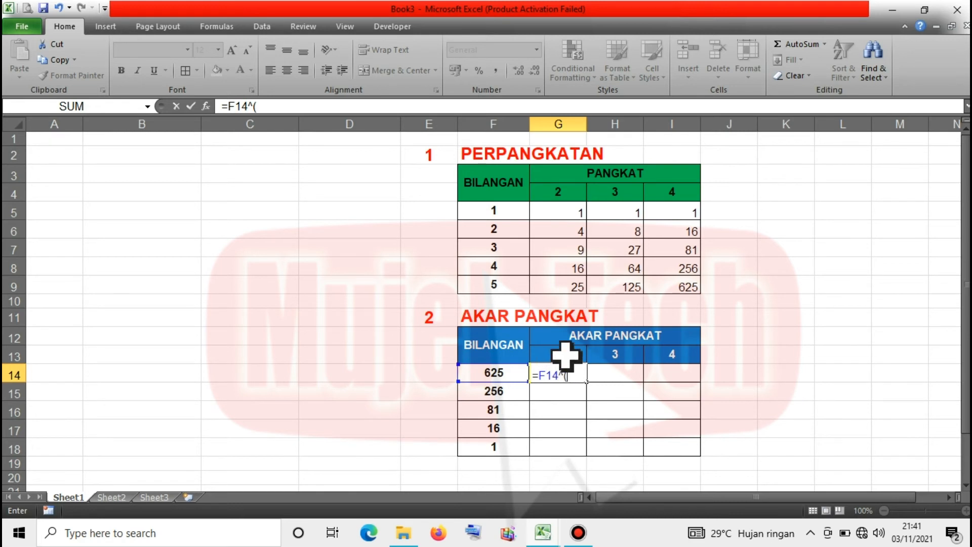
{"action": "type", "text": "1/2)"}
{"action": "key", "text": "Return"}
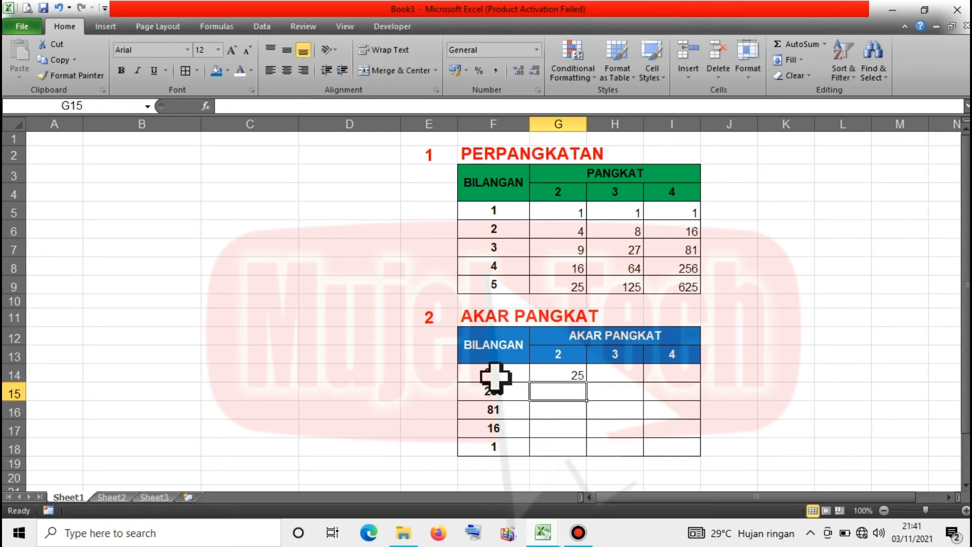
Fill =F14^(1/2) down to G18, giving 25, 16, 9, 4, 1.
{"action": "left_click", "coordinate": [569, 377]}
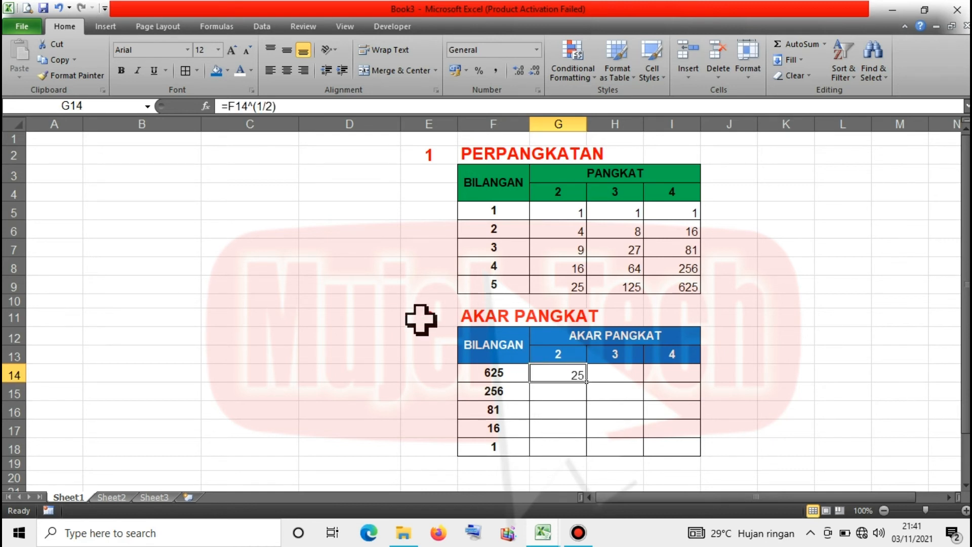
{"action": "double_click", "coordinate": [590, 387]}
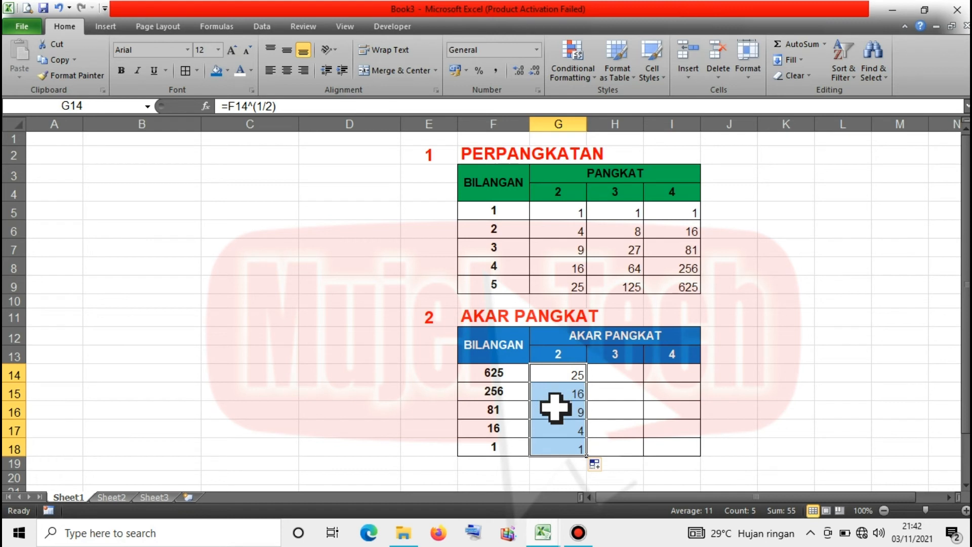
{"action": "left_click", "coordinate": [559, 449]}
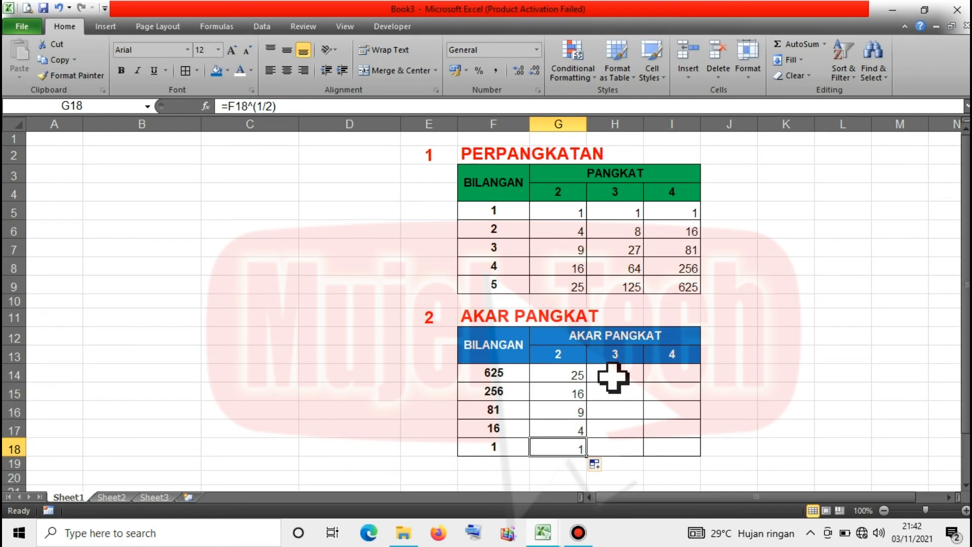
{"action": "left_click", "coordinate": [614, 376]}
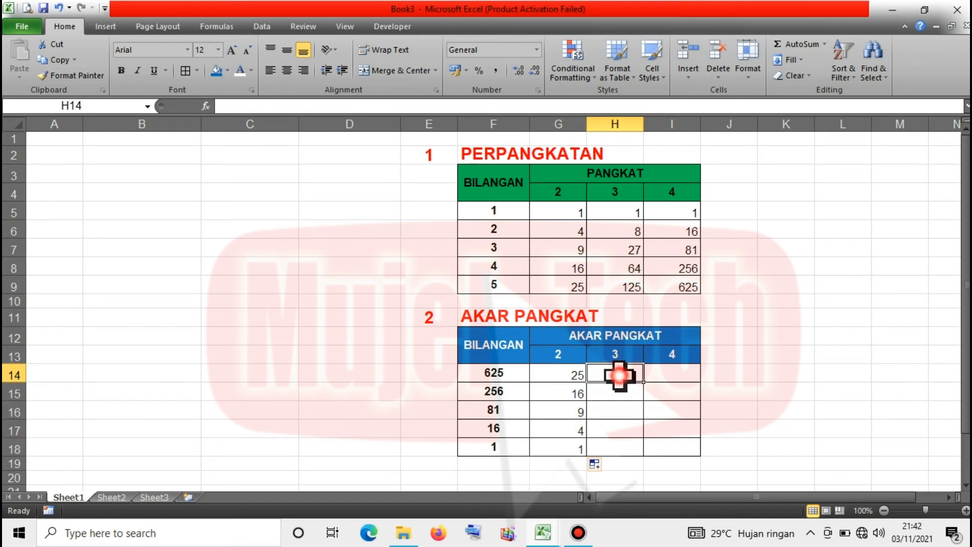
Enter =F14^(1/3) in H14 and fill it down to H18 for the cube roots.
{"action": "type", "text": "="}
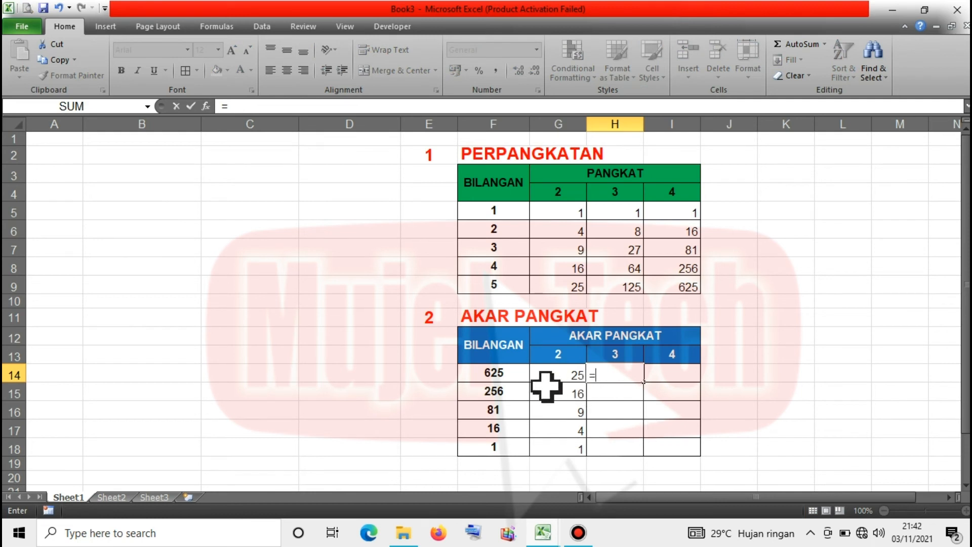
{"action": "left_click", "coordinate": [503, 376]}
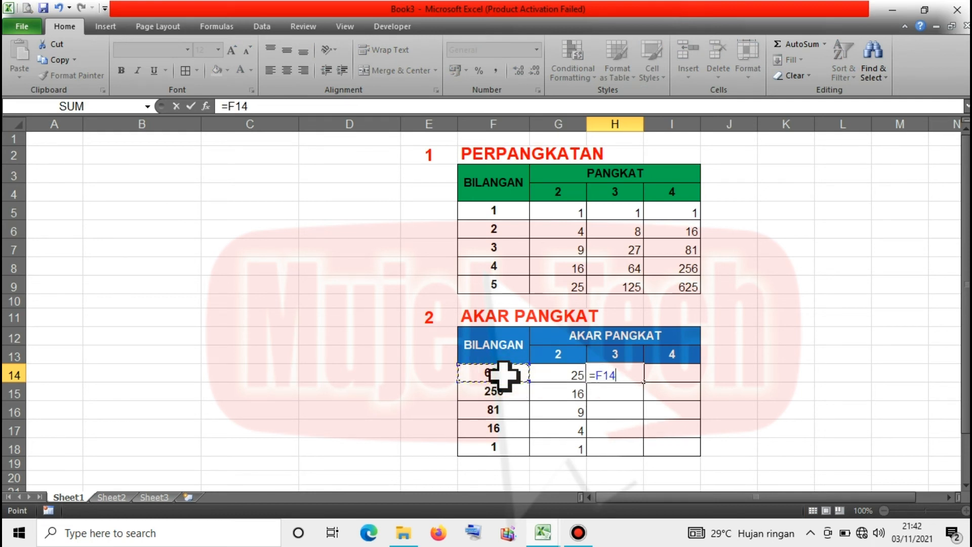
{"action": "type", "text": "^("}
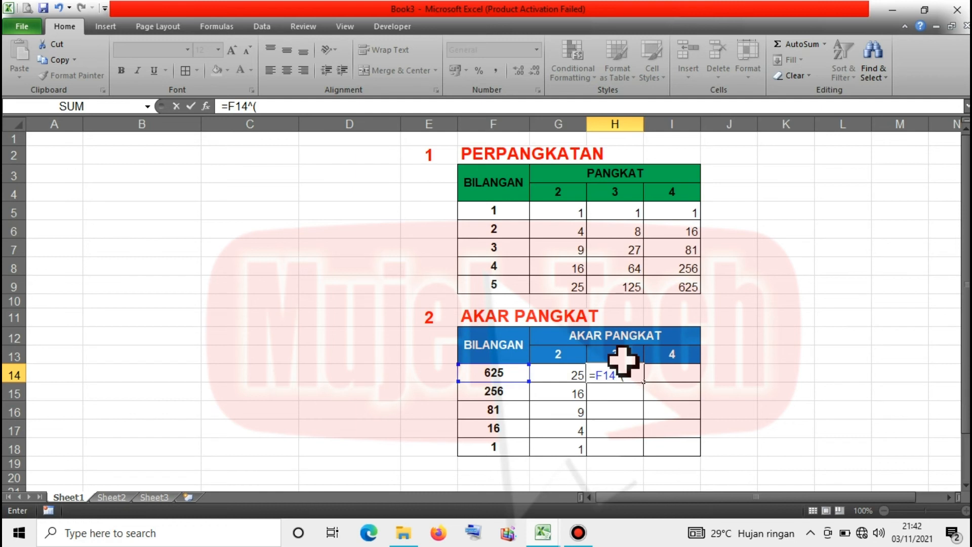
{"action": "type", "text": "1/2"}
{"action": "key", "text": "BackSpace"}
{"action": "type", "text": "3"}
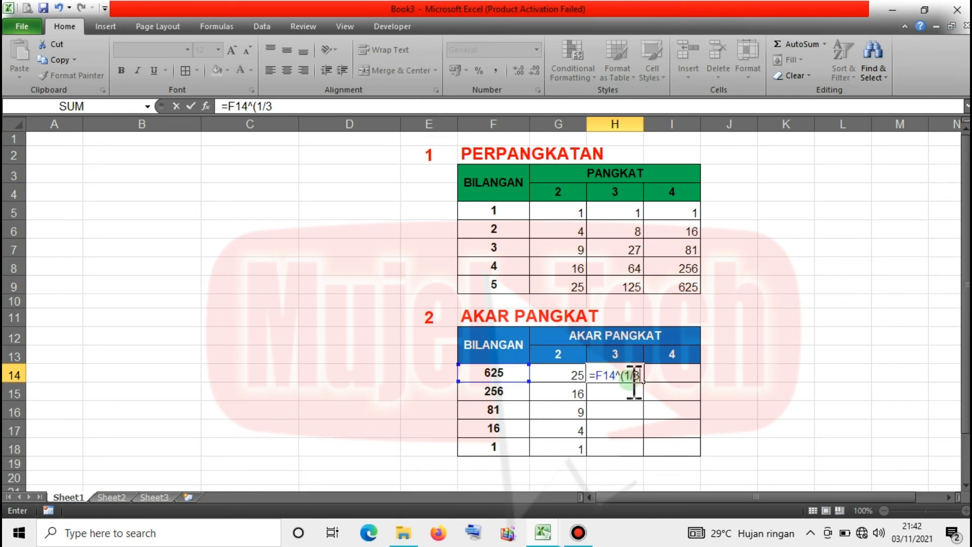
{"action": "type", "text": ")"}
{"action": "key", "text": "Return"}
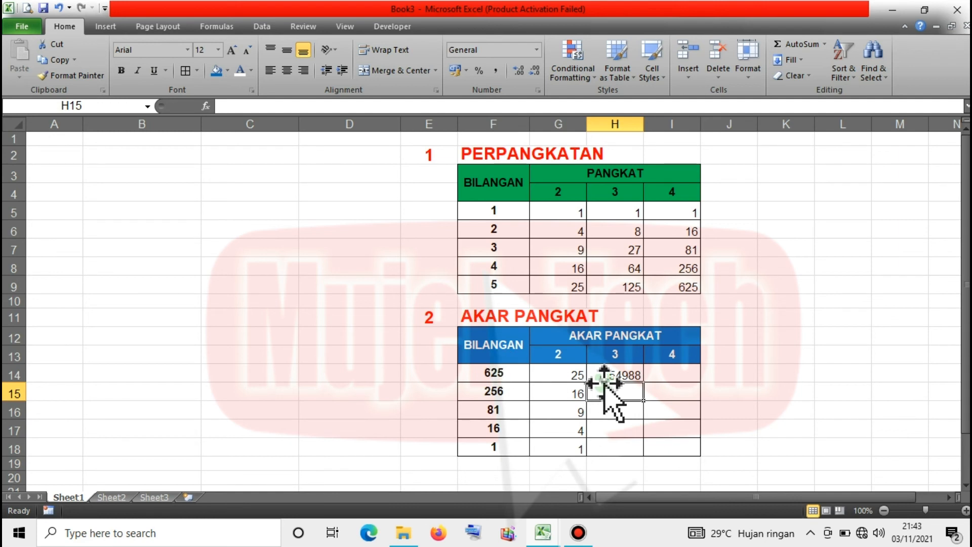
{"action": "left_click", "coordinate": [621, 375]}
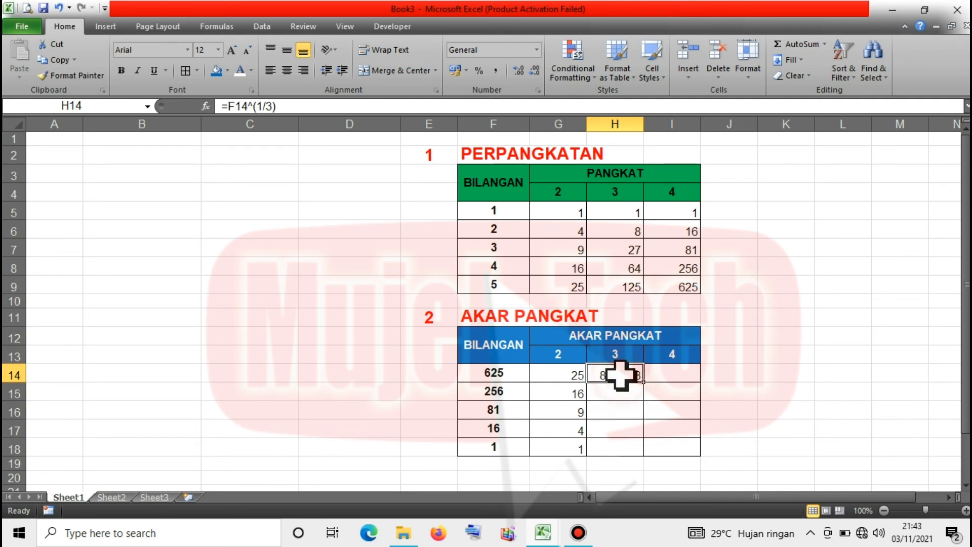
{"action": "left_click_drag", "start_coordinate": [648, 386], "coordinate": [641, 449]}
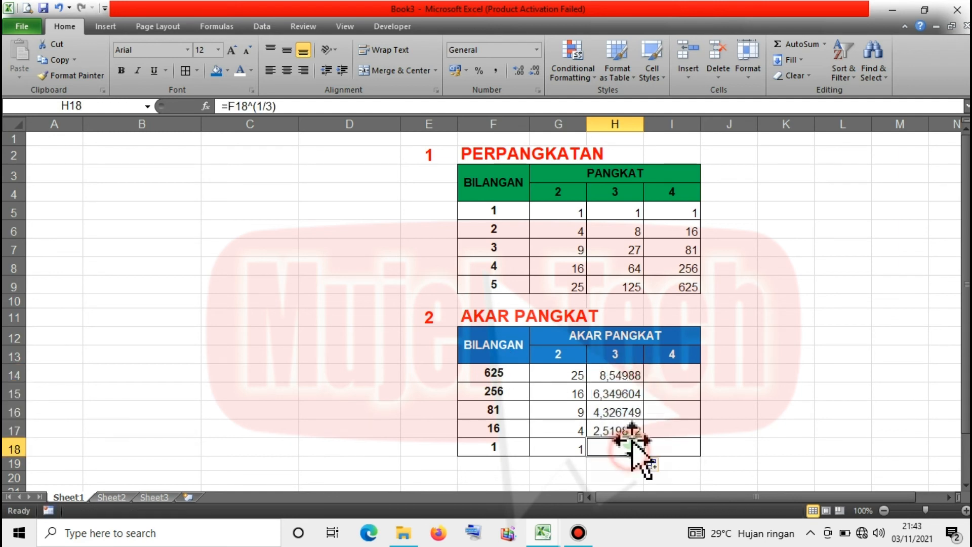
Enter =F14^(1/4) in I14 and fill it down to I18, giving 5, 4, 3, 2, 1.
{"action": "left_click", "coordinate": [673, 375]}
{"action": "type", "text": "="}
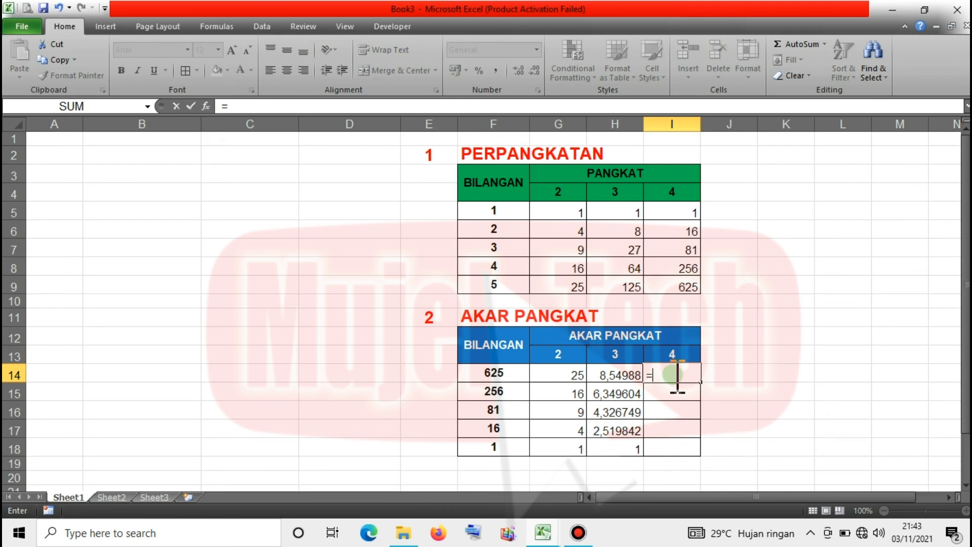
{"action": "left_click", "coordinate": [500, 373]}
{"action": "type", "text": "^("}
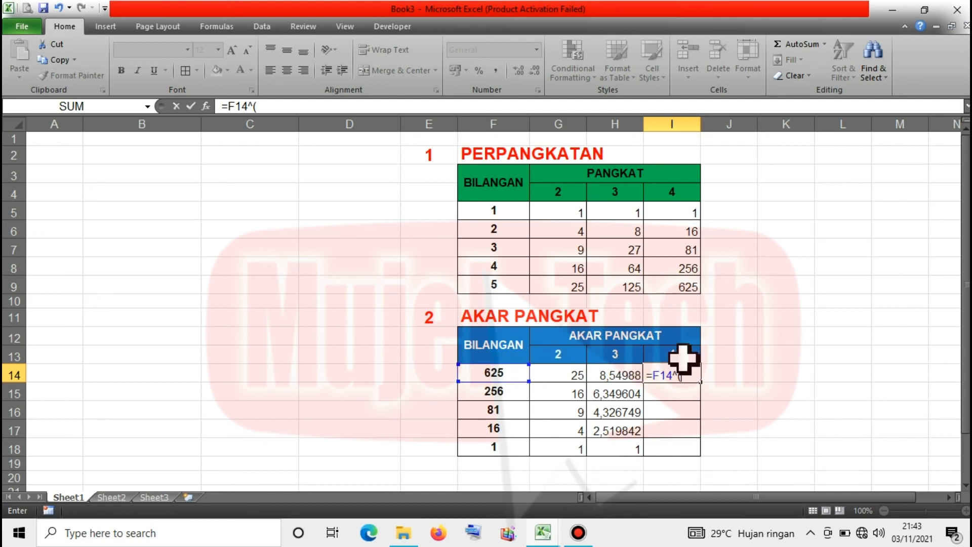
{"action": "type", "text": "1/4)"}
{"action": "key", "text": "Return"}
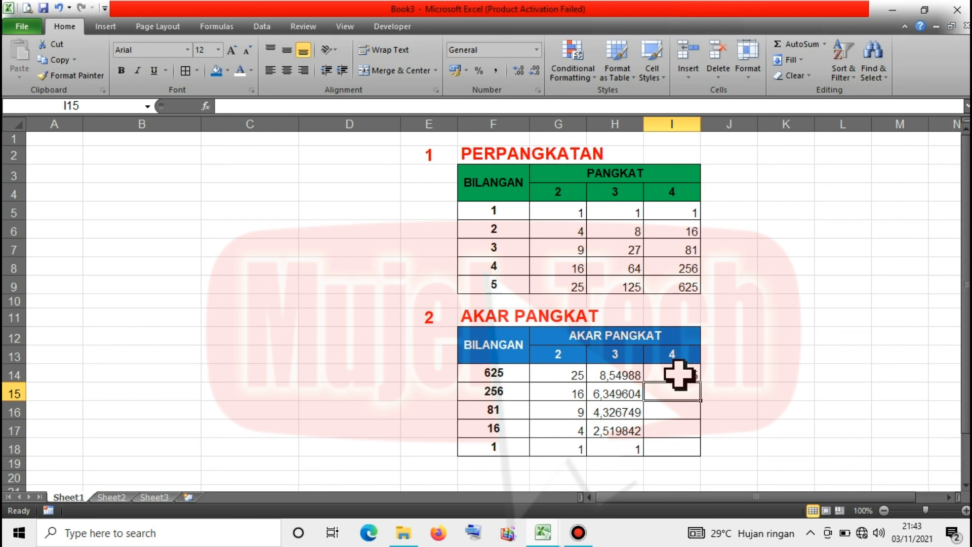
{"action": "left_click", "coordinate": [679, 374]}
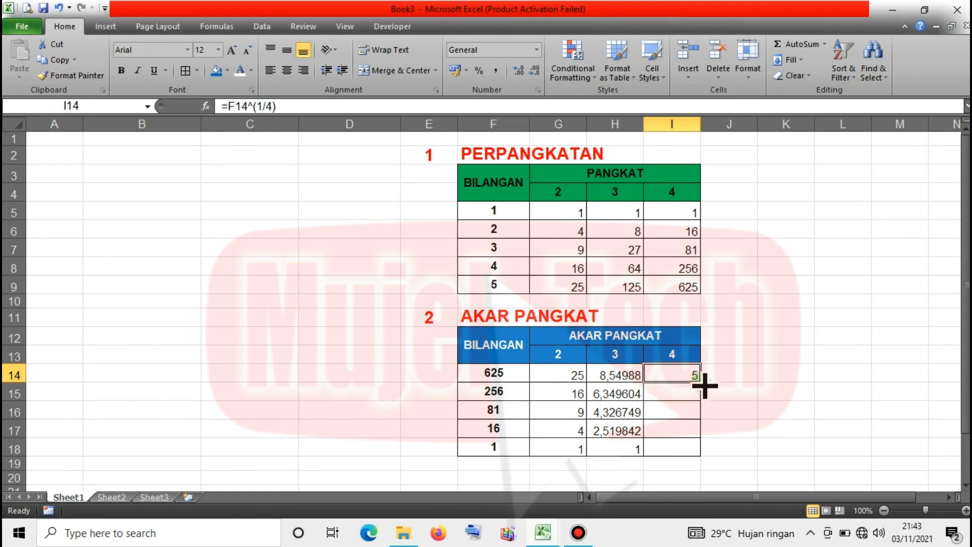
{"action": "double_click", "coordinate": [705, 386]}
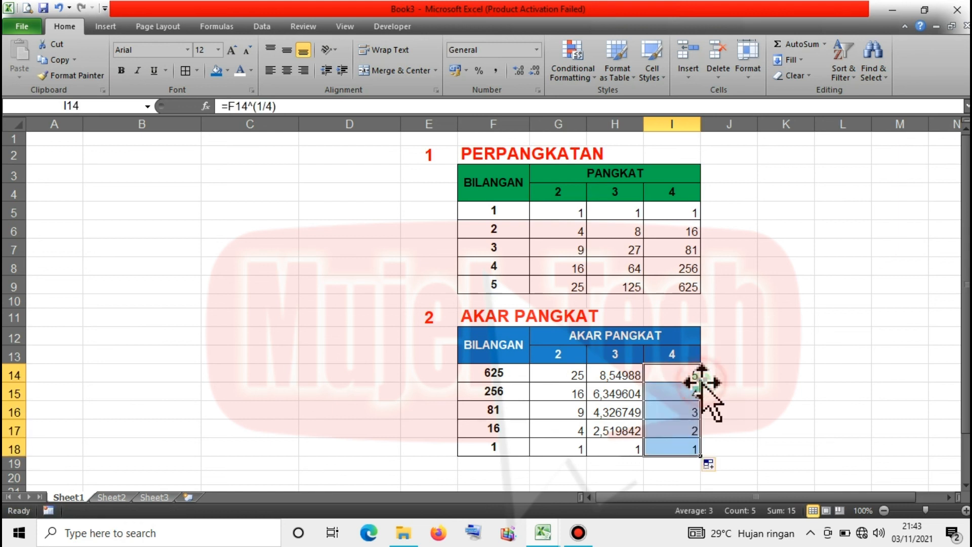
{"action": "left_click", "coordinate": [683, 426]}
{"action": "left_click", "coordinate": [670, 413]}
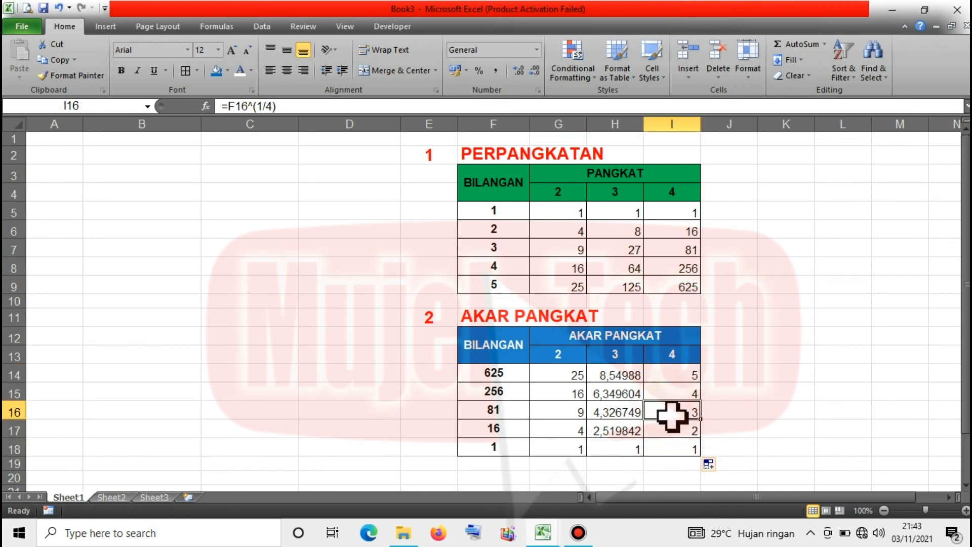
{"action": "left_click", "coordinate": [725, 375]}
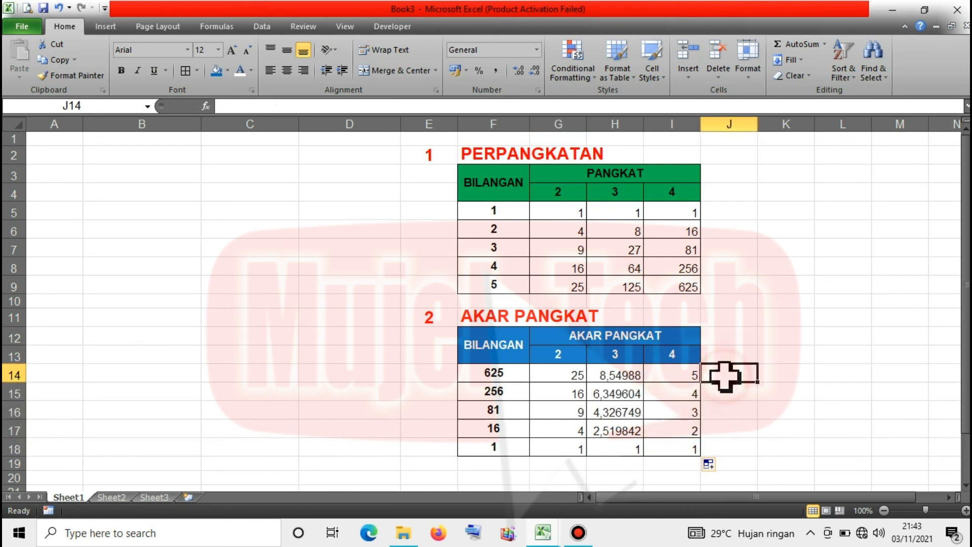
Enter =SQRT(F14) in J14 to return 25 for 625.
{"action": "type", "text": "="}
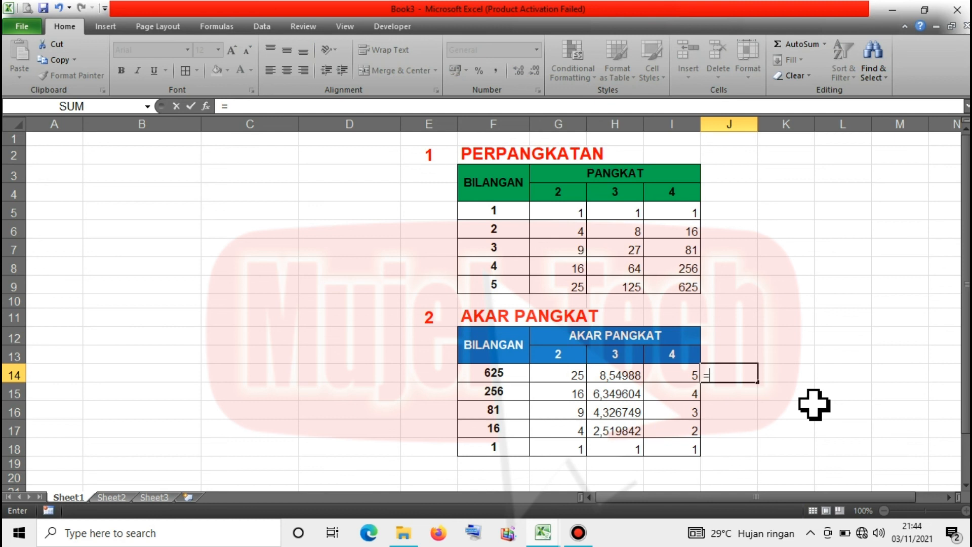
{"action": "type", "text": "SQRT"}
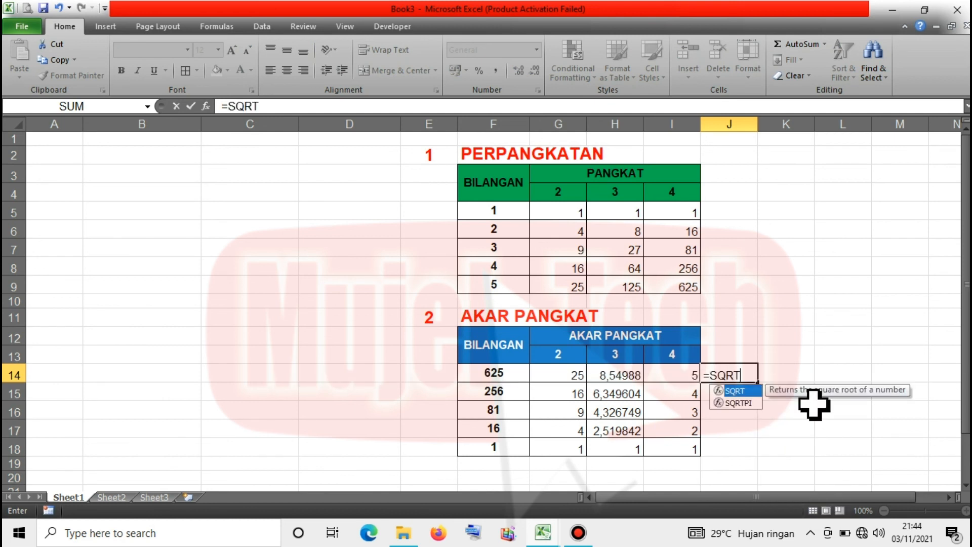
{"action": "type", "text": "("}
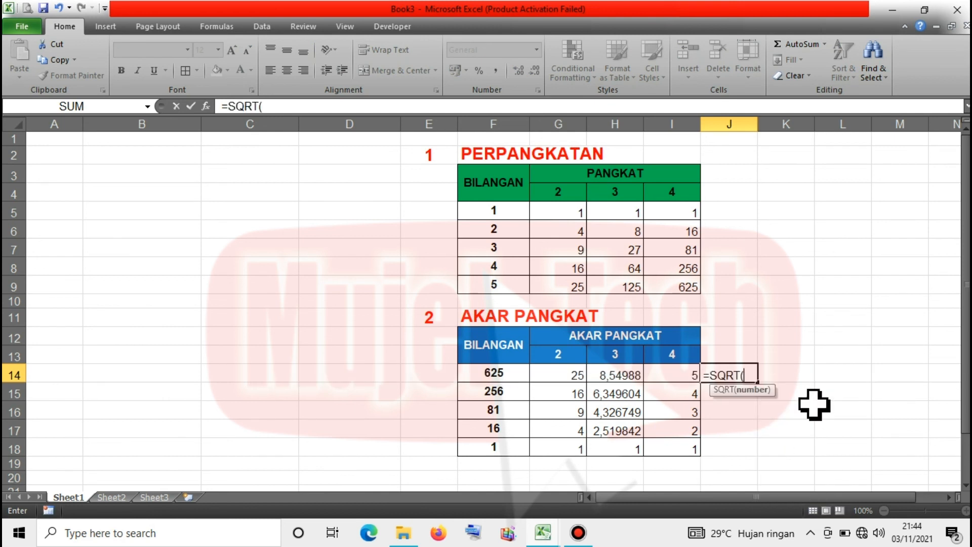
{"action": "left_click", "coordinate": [503, 376]}
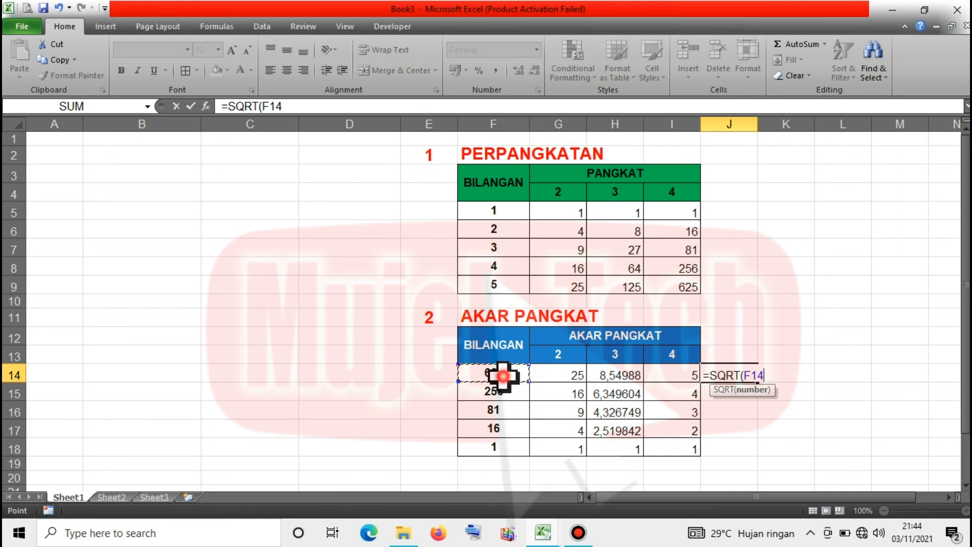
{"action": "type", "text": ")"}
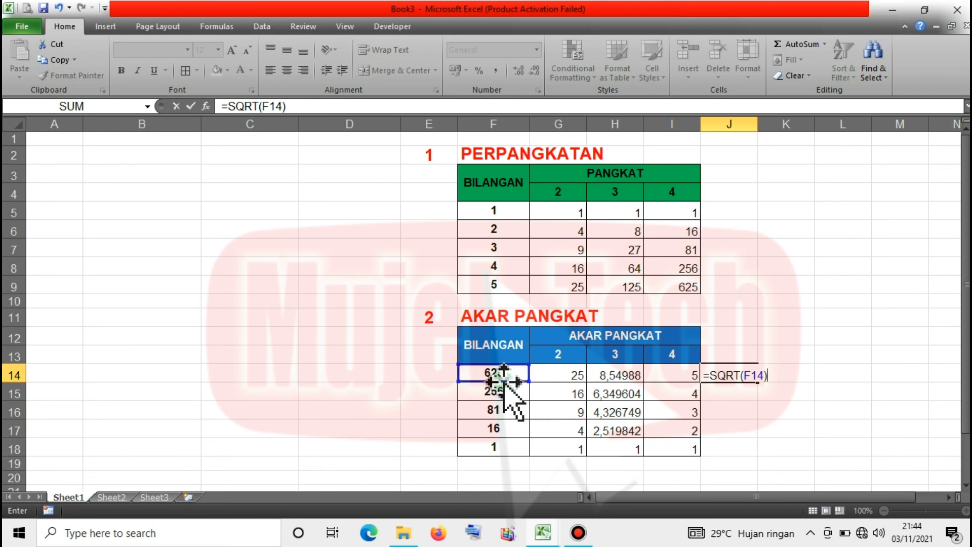
{"action": "key", "text": "Return"}
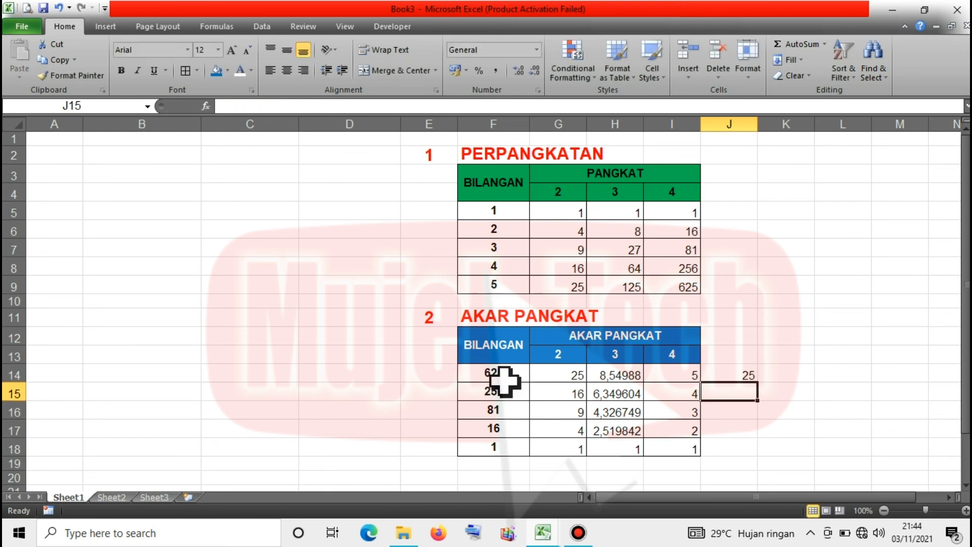
{"action": "left_click", "coordinate": [748, 376]}
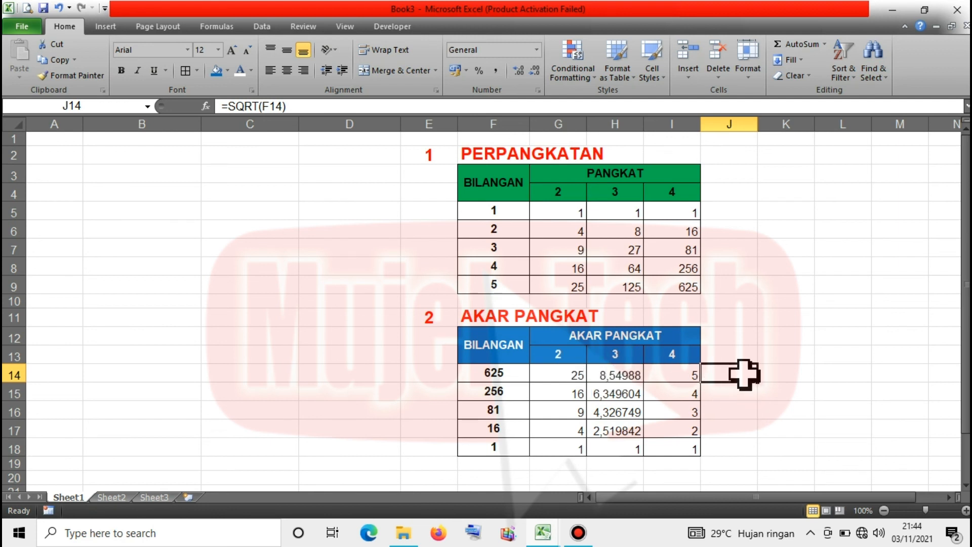
{"action": "left_click", "coordinate": [673, 394]}
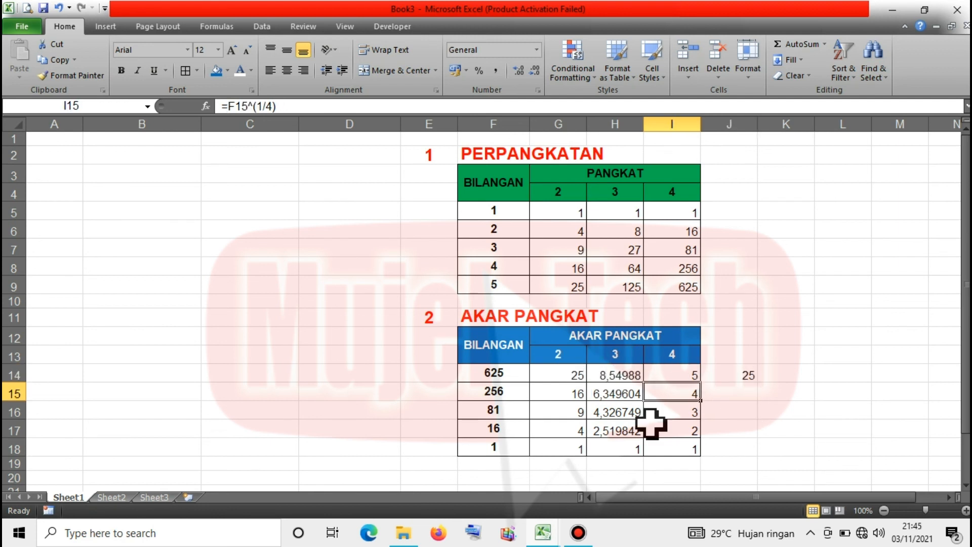
{"action": "left_click", "coordinate": [444, 449]}
{"action": "left_click", "coordinate": [474, 449]}
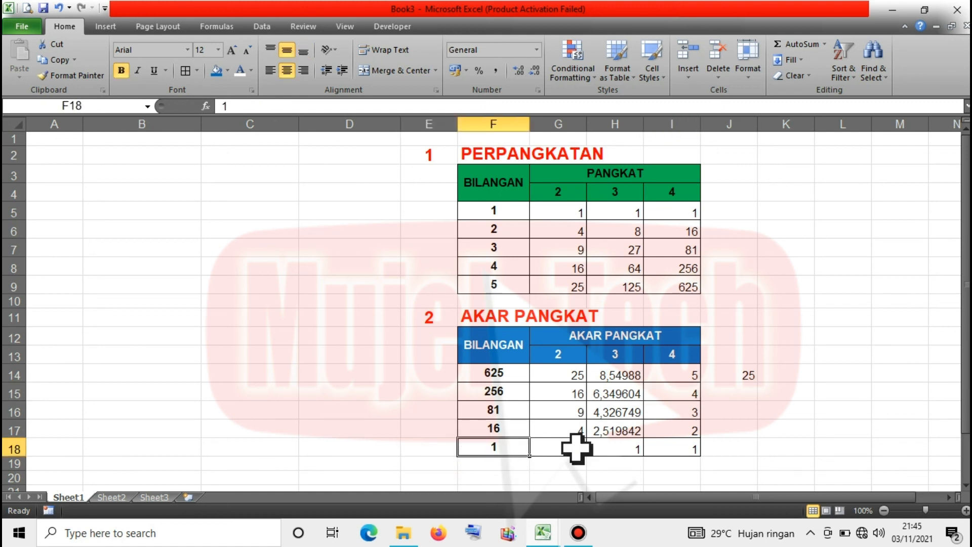